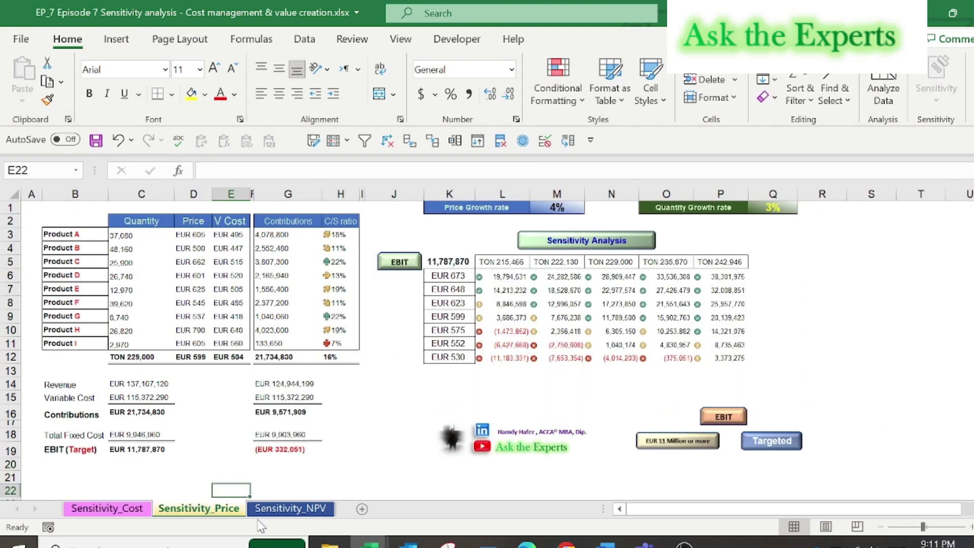
Look through the Sensitivity_Cost and Sensitivity_Price sheets, ending back on Sensitivity_NPV.
click(292, 509)
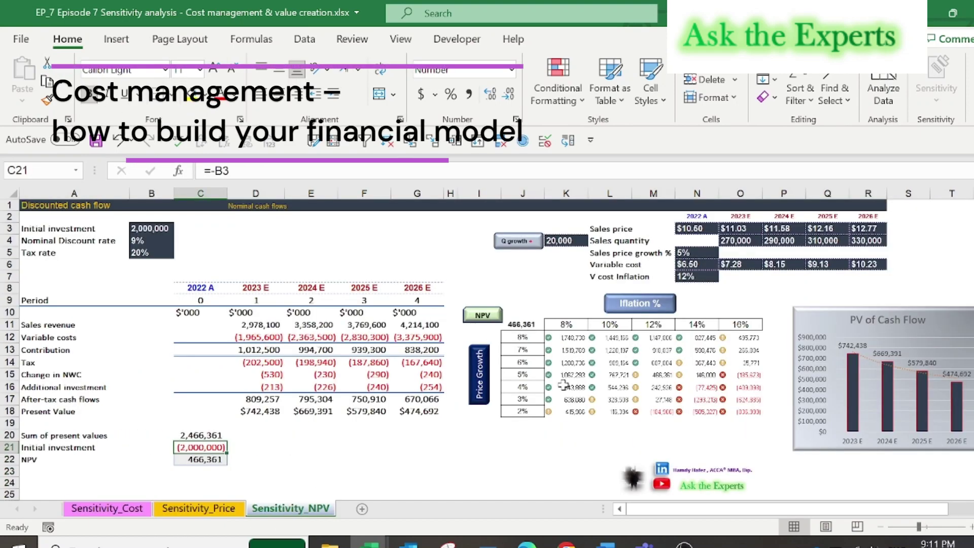
click(117, 513)
click(174, 510)
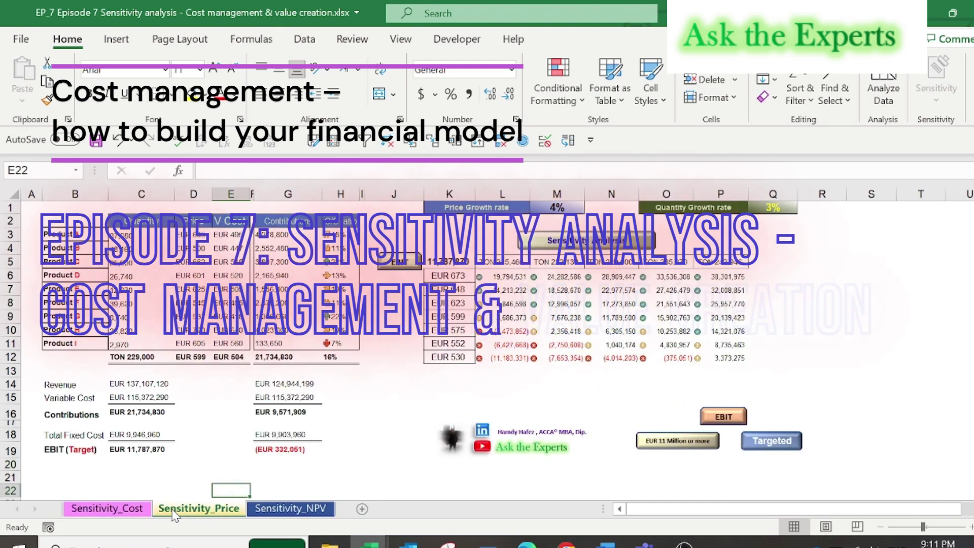
click(286, 510)
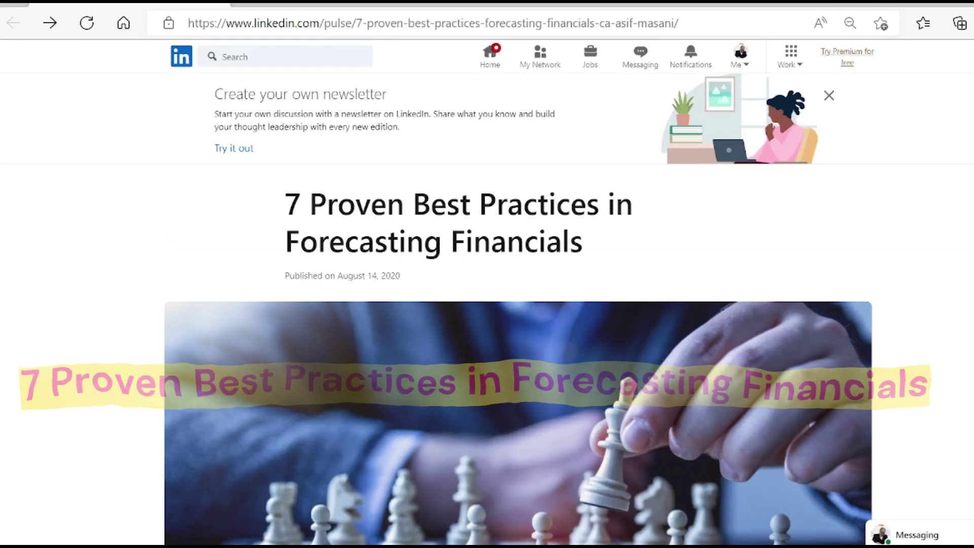
scroll(518, 296, down, 20)
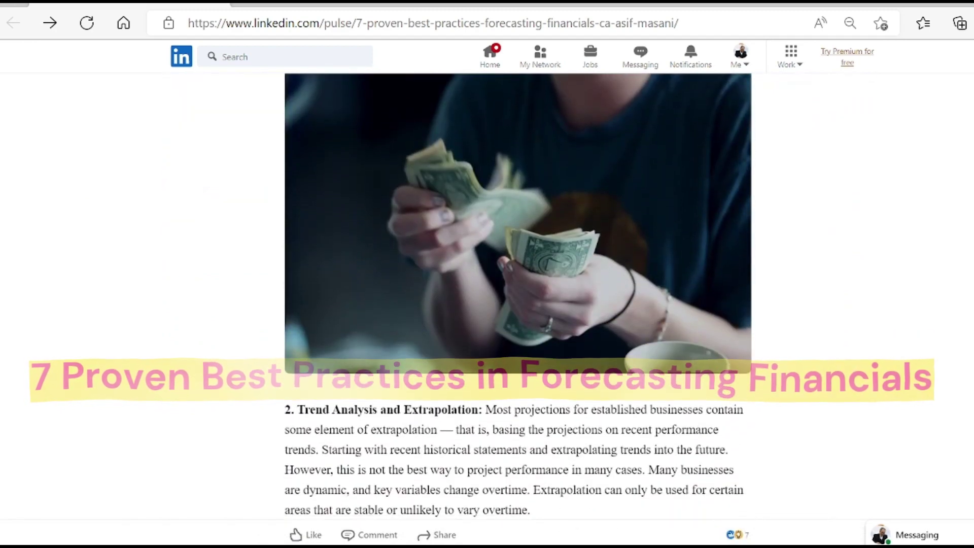
scroll(518, 297, down, 8)
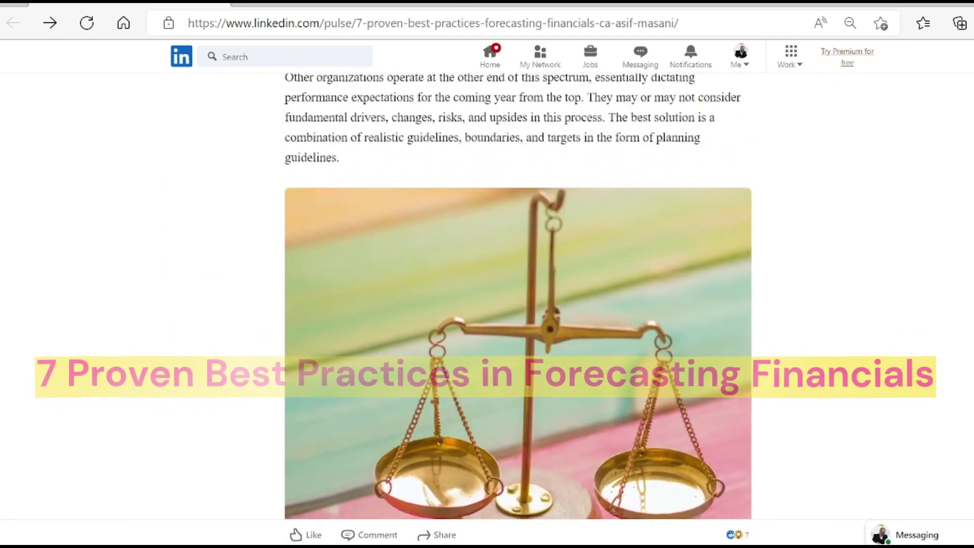
scroll(518, 297, up, 6)
scroll(518, 297, up, 15)
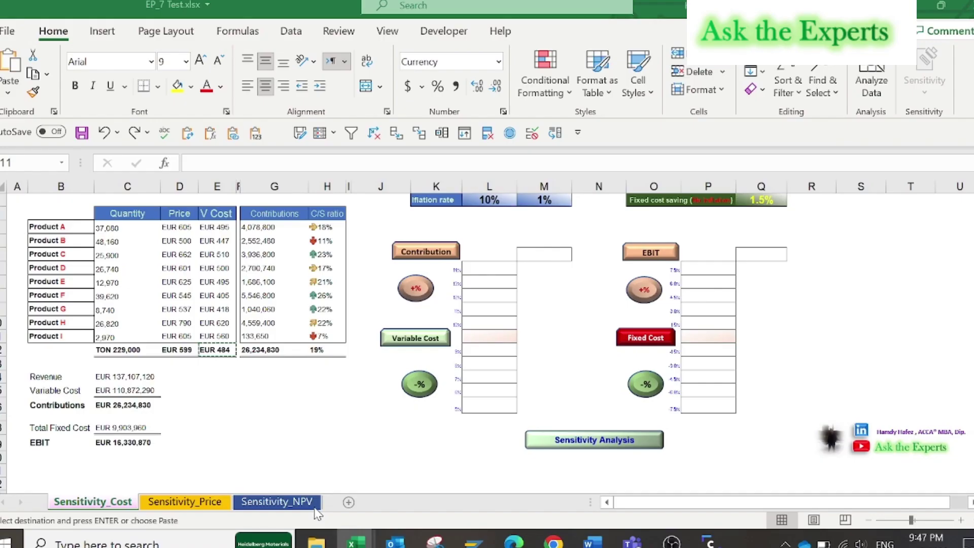
click(298, 391)
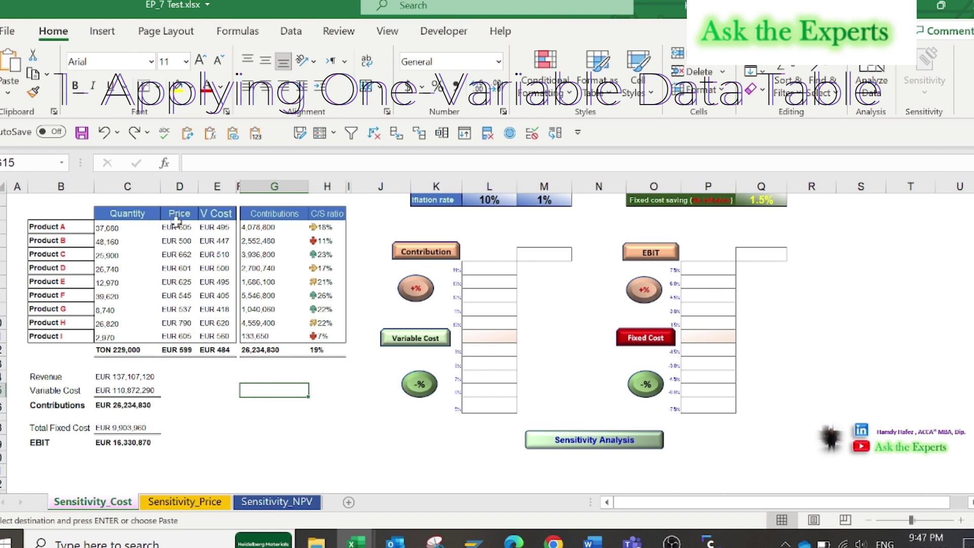
click(180, 350)
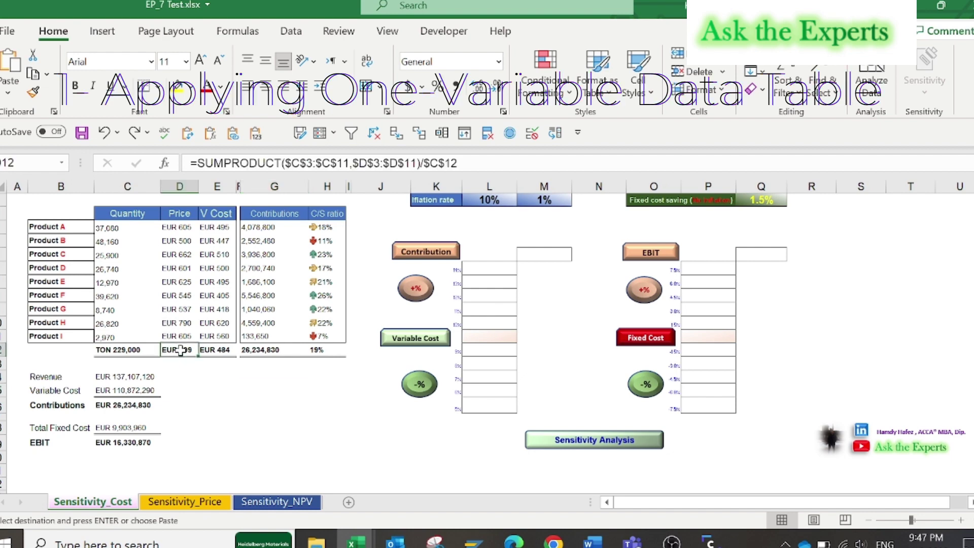
double_click(180, 350)
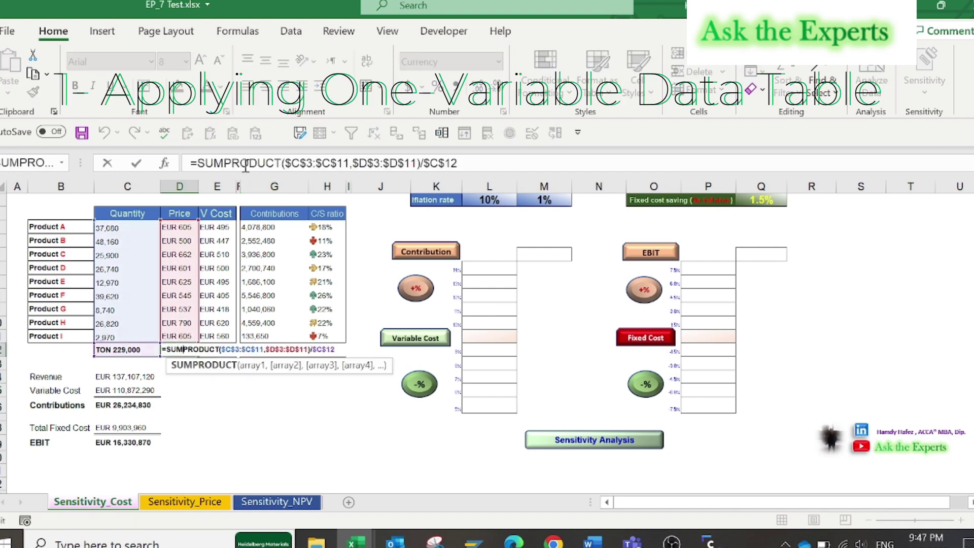
key(Return)
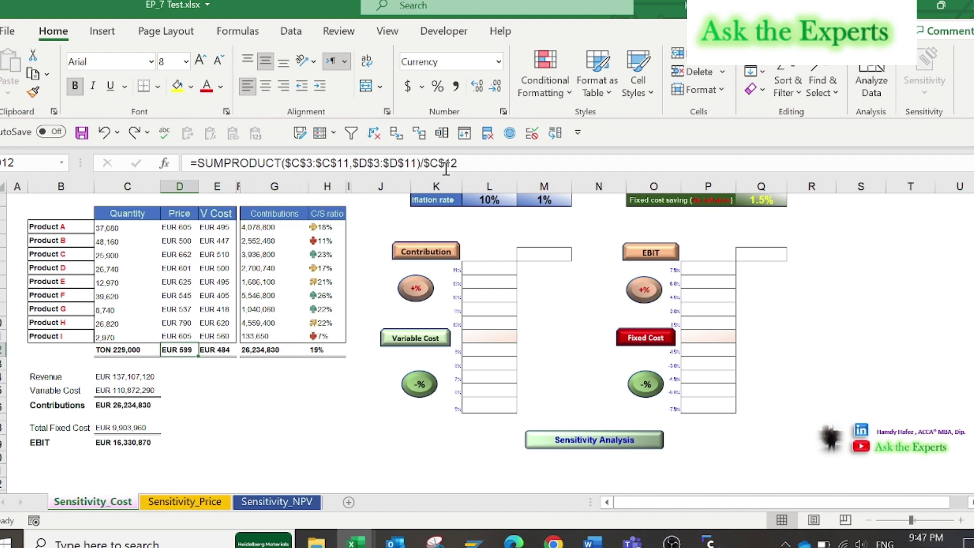
click(221, 349)
double_click(221, 349)
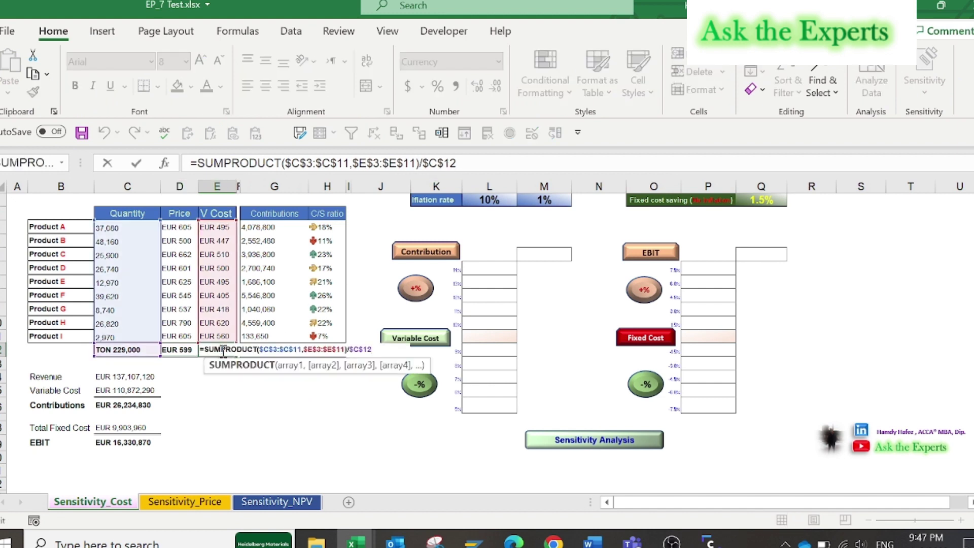
key(Escape)
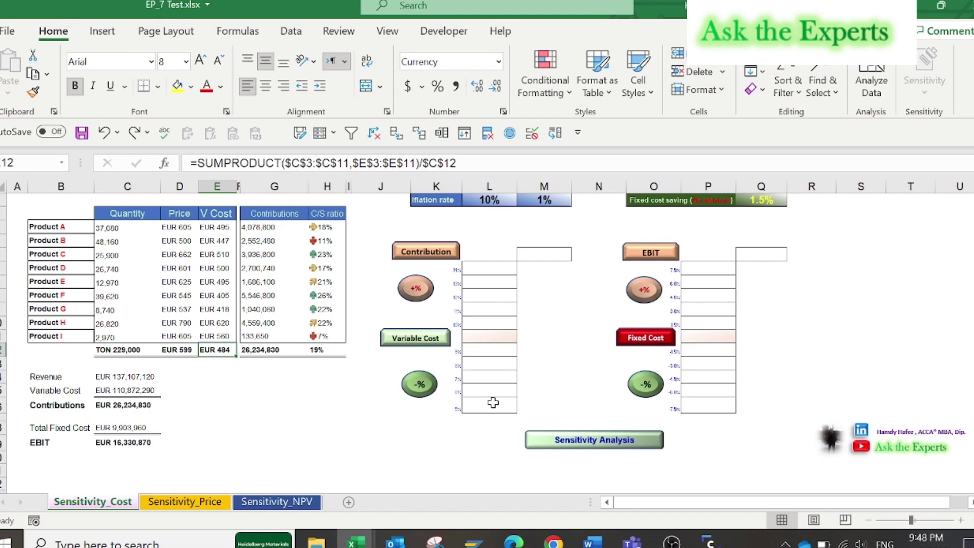
click(489, 337)
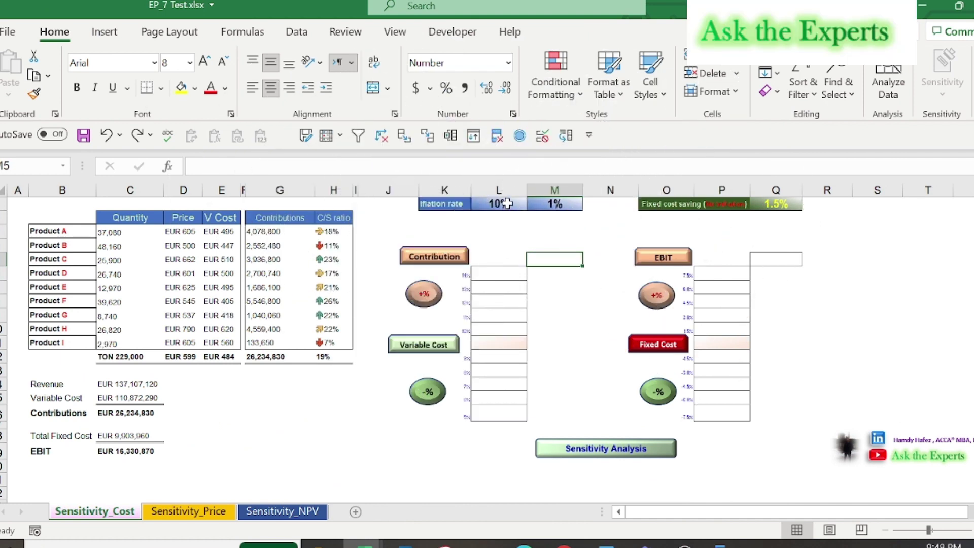
click(507, 204)
click(539, 205)
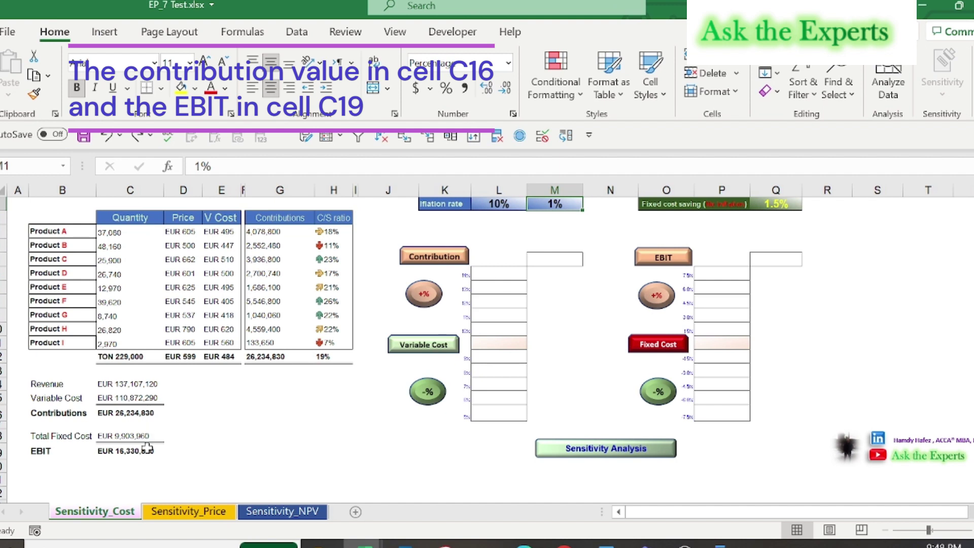
click(147, 414)
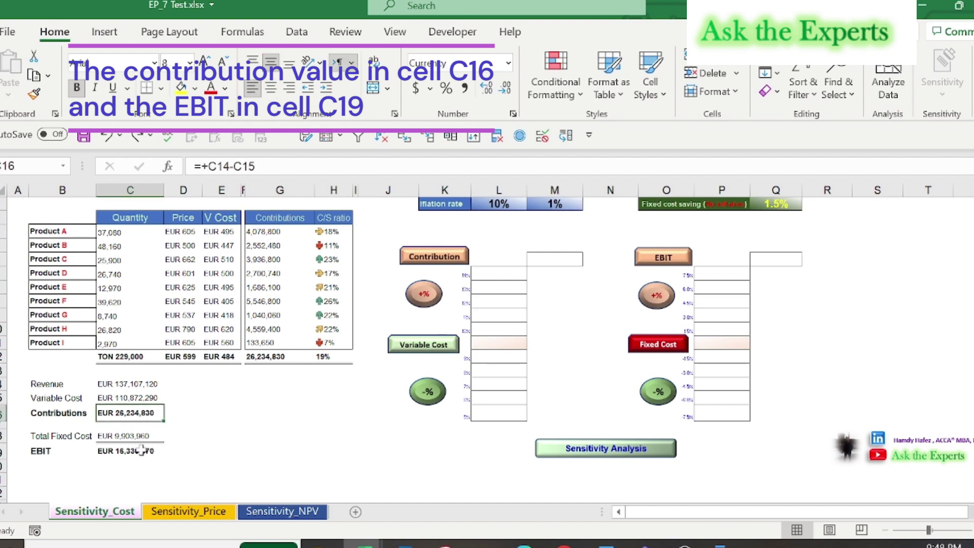
click(142, 449)
click(491, 354)
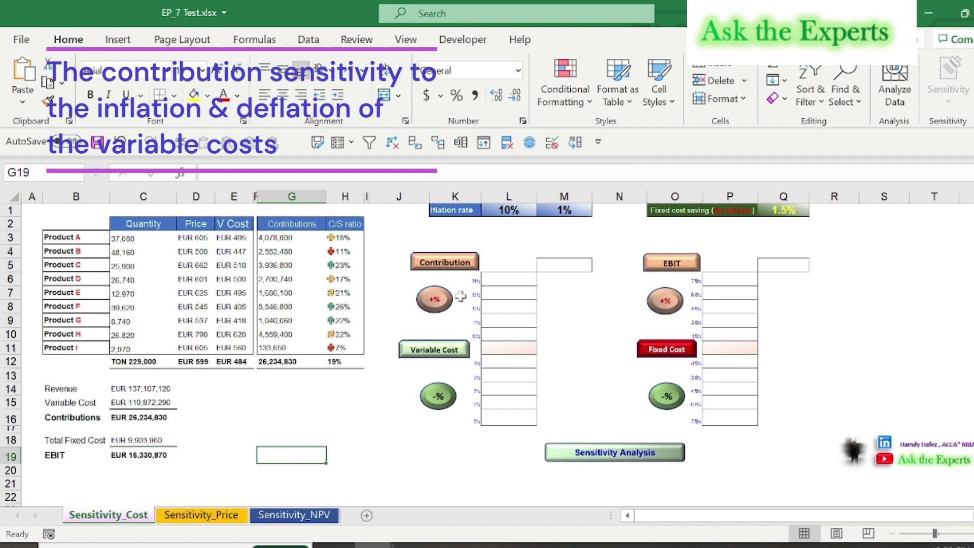
click(476, 334)
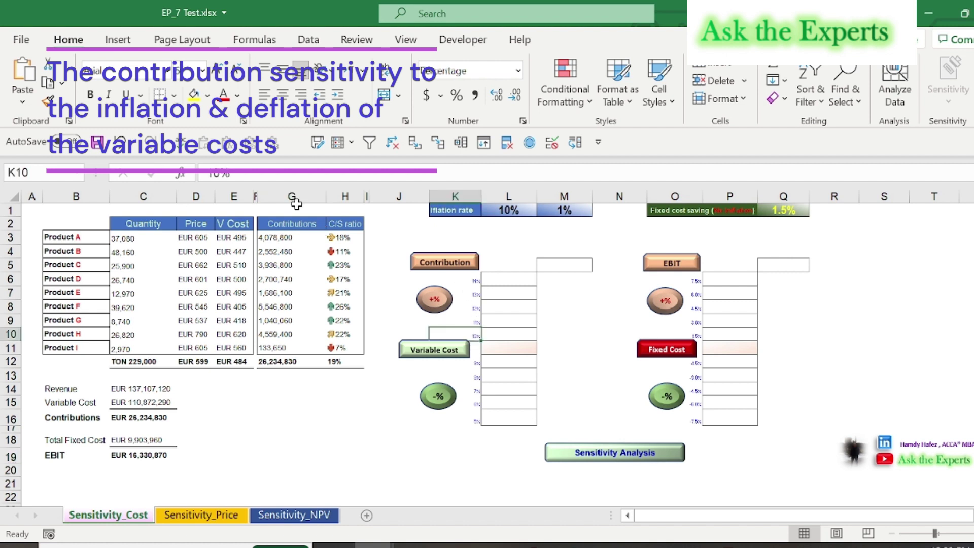
click(514, 209)
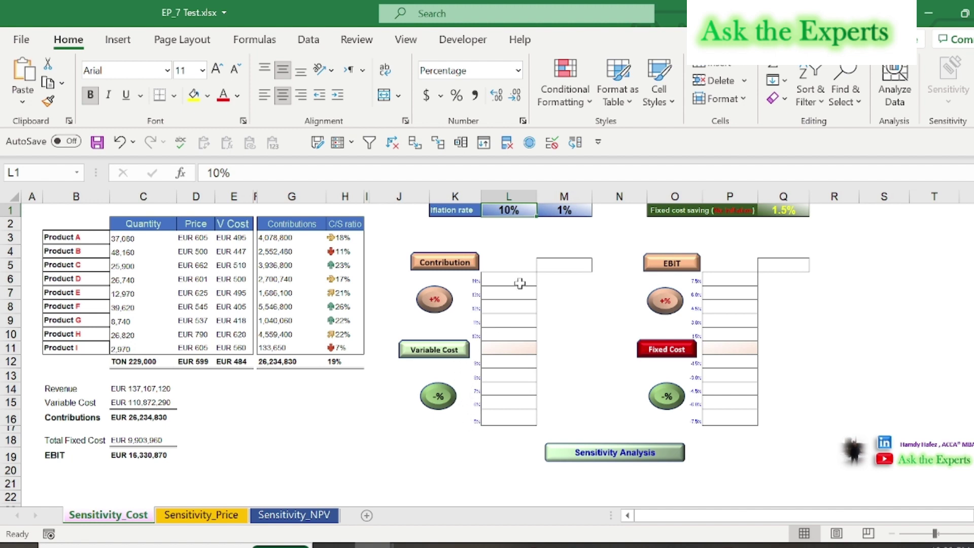
click(503, 347)
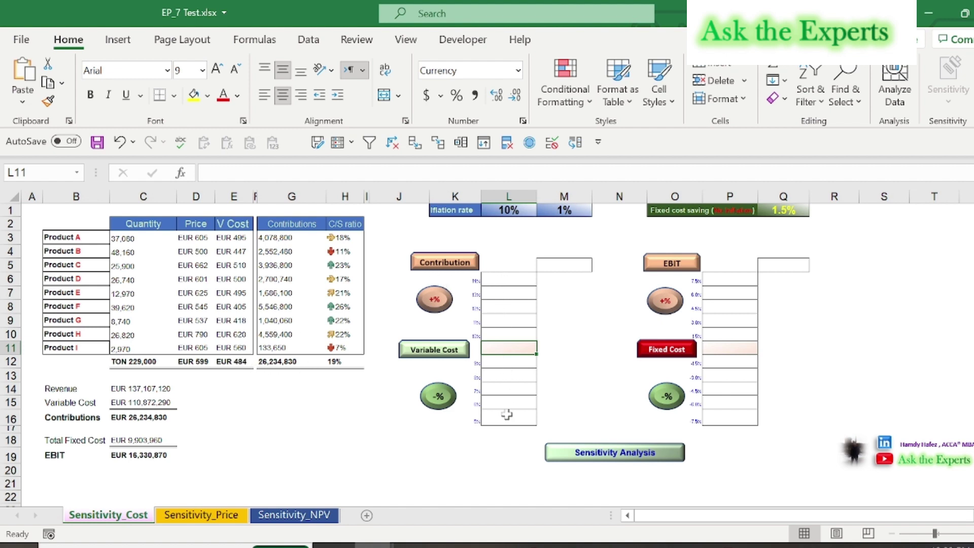
Paste the EUR 484 average variable cost from E12 into L11 as a value.
click(242, 361)
key(ctrl+c)
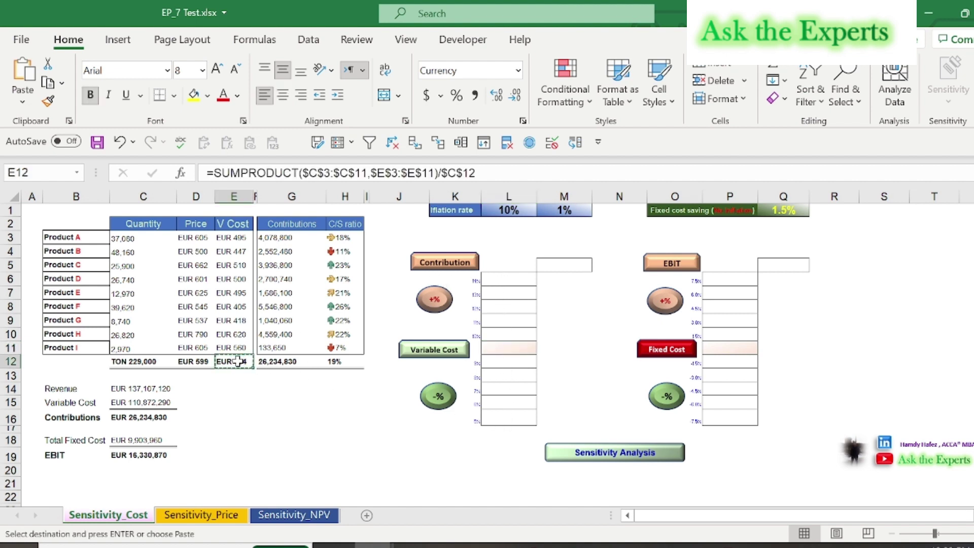
click(509, 349)
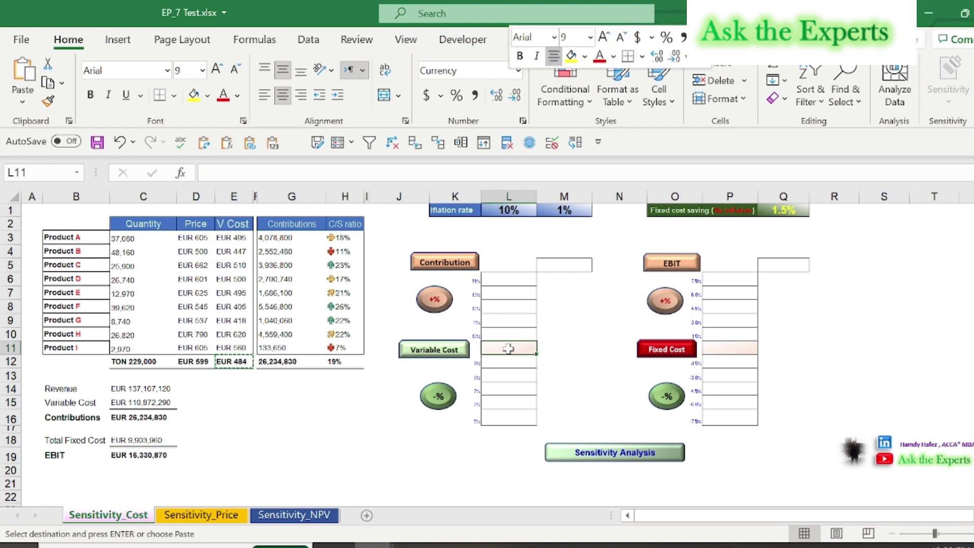
right_click(509, 348)
click(571, 166)
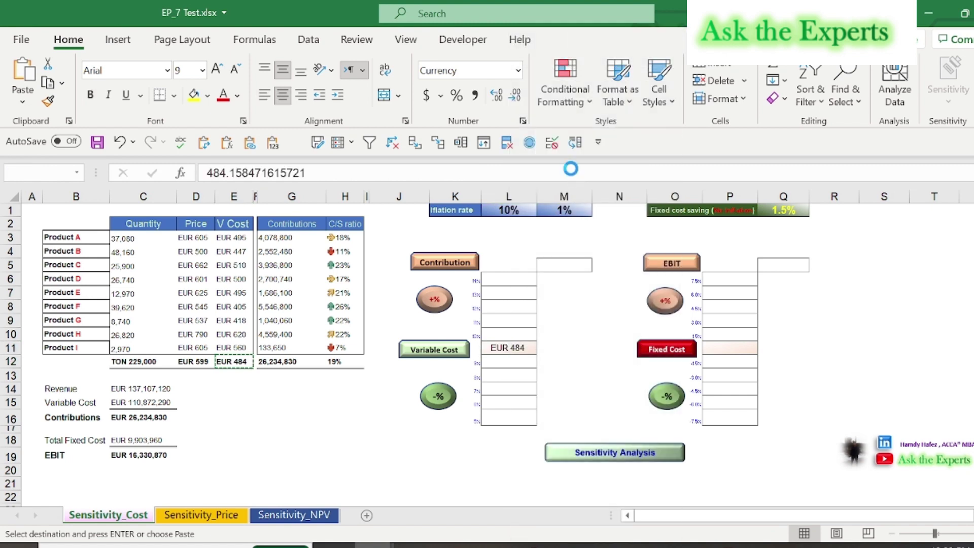
Enter =$L$11*(1+K10) in L10, giving an inflated cost of EUR 533.
click(510, 334)
text(=)
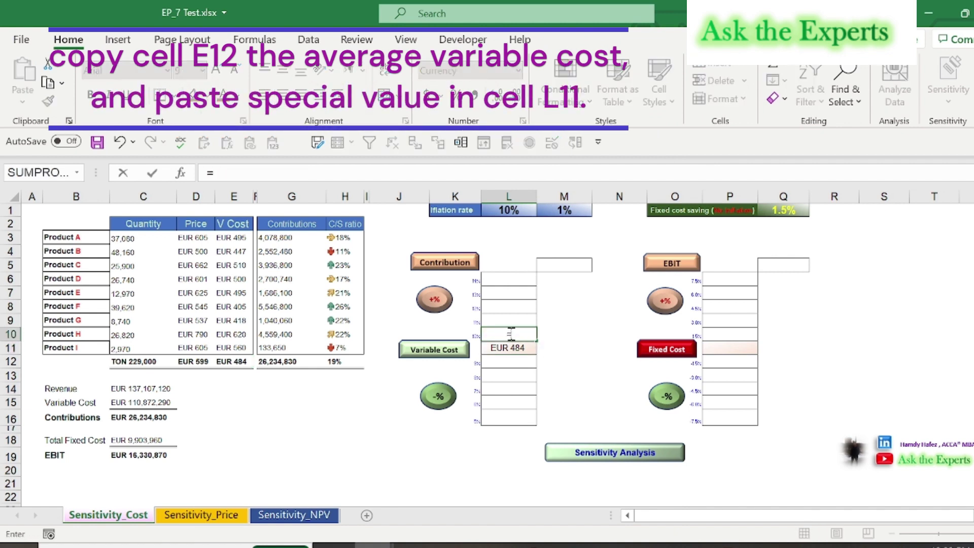
click(505, 346)
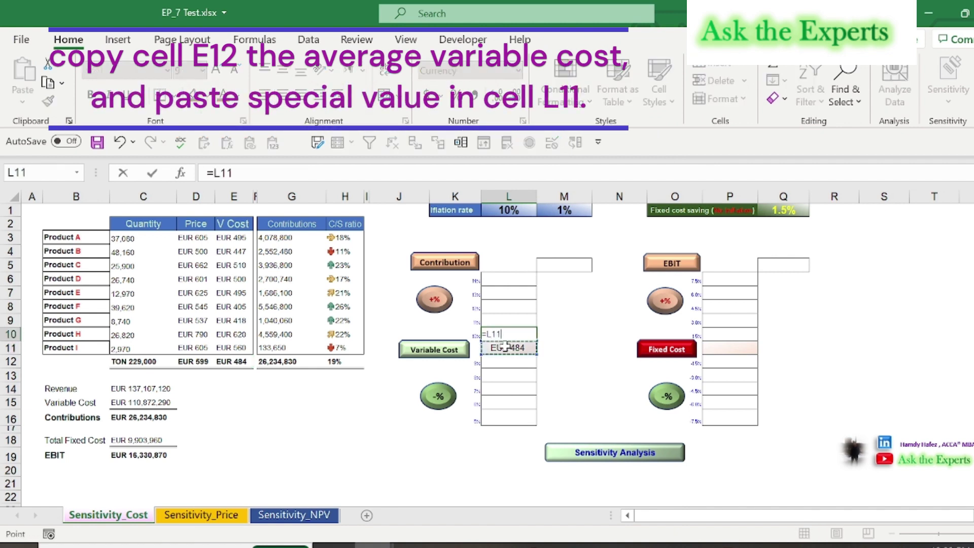
key(F4)
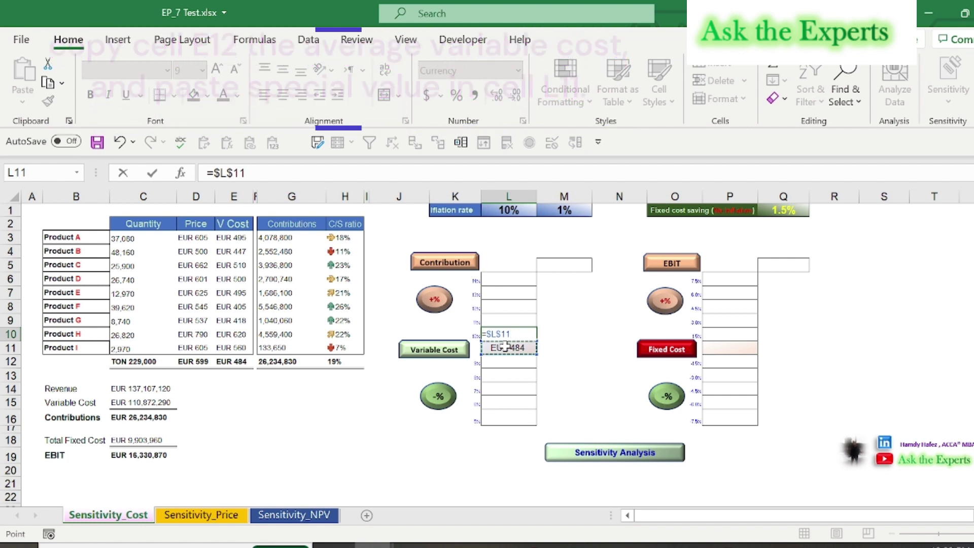
text(*)
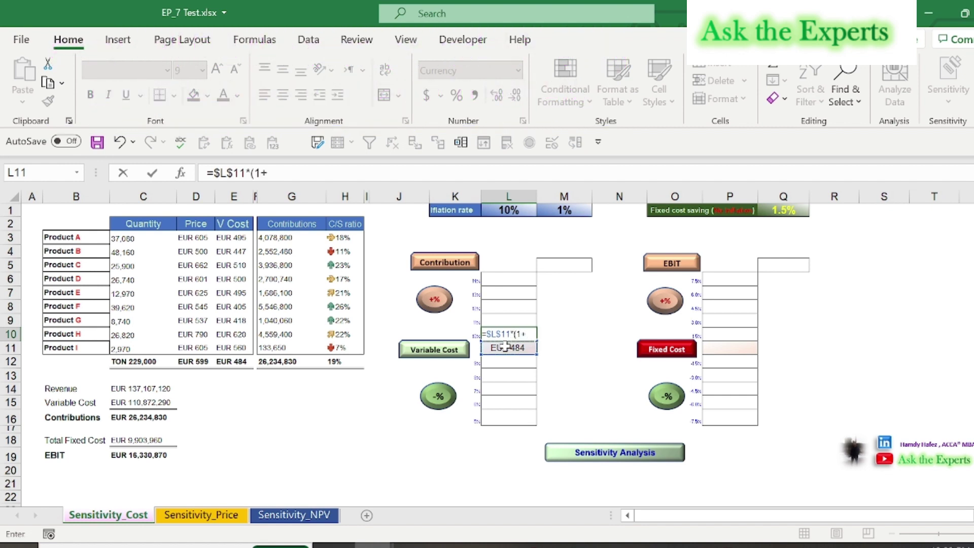
click(474, 333)
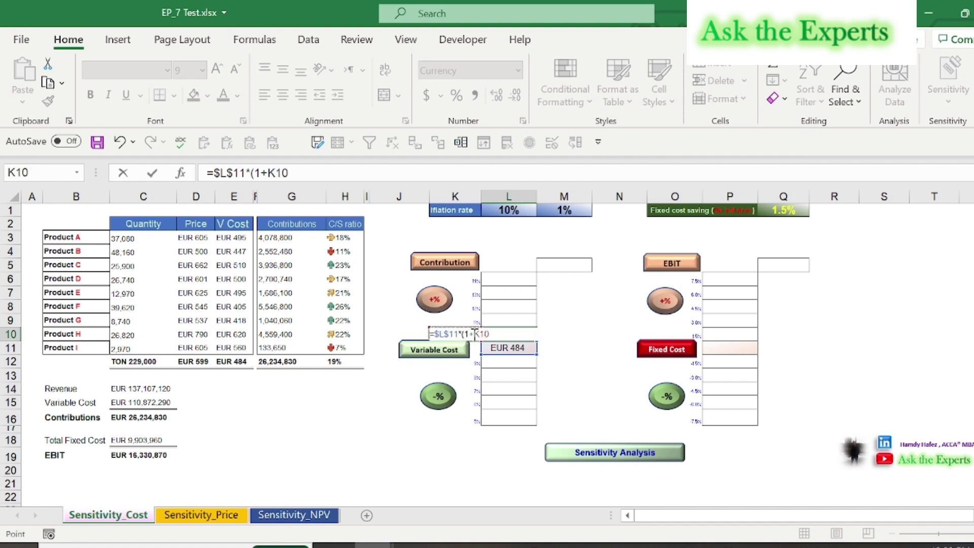
text())
key(Return)
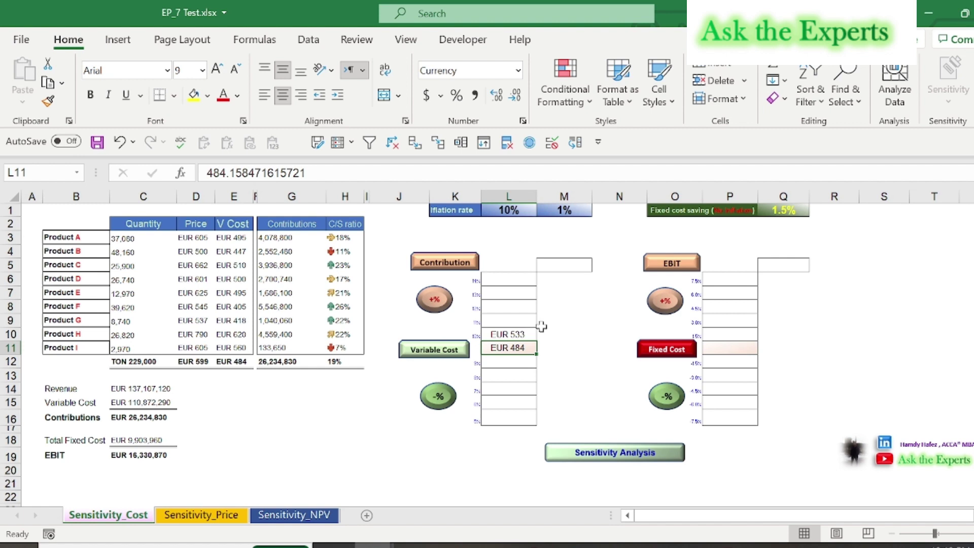
Copy the L10 formula into L6:L9 and L12:L16, giving EUR 552 down to EUR 508.
click(512, 332)
key(ctrl+c)
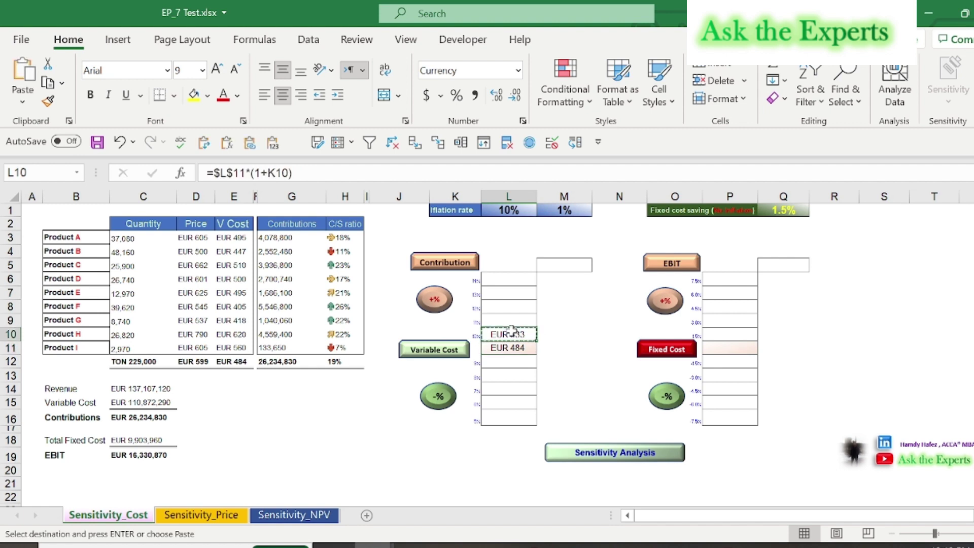
drag(508, 321, 508, 278)
key(ctrl+v)
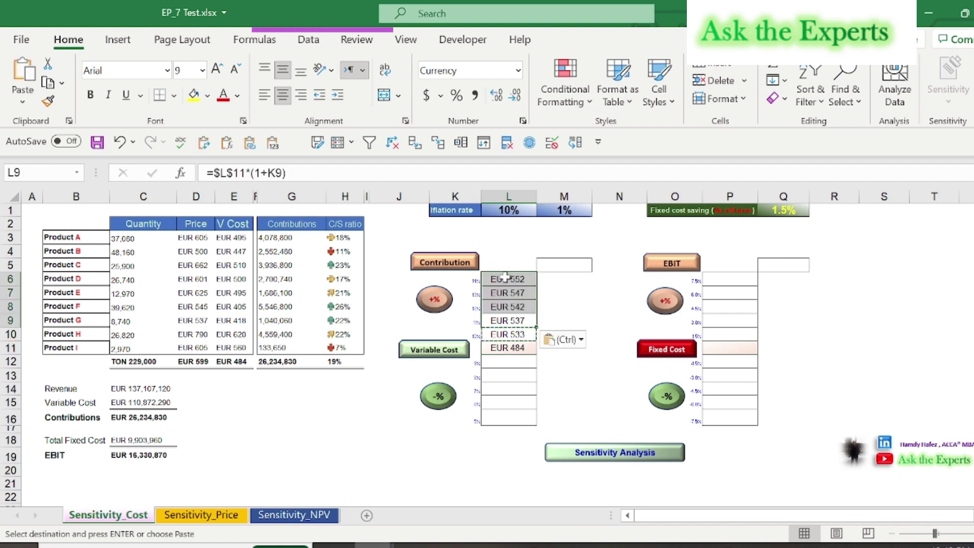
drag(508, 362, 505, 419)
key(ctrl+v)
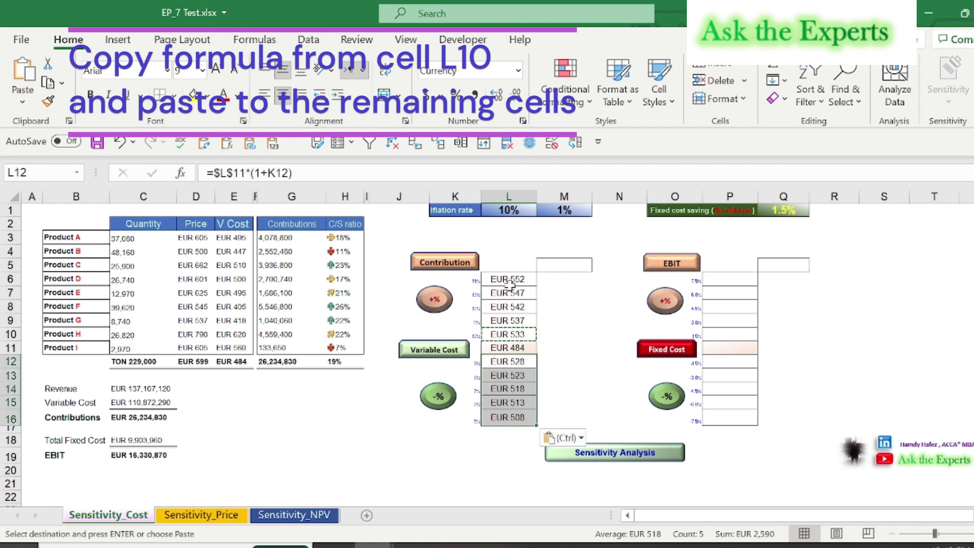
click(509, 268)
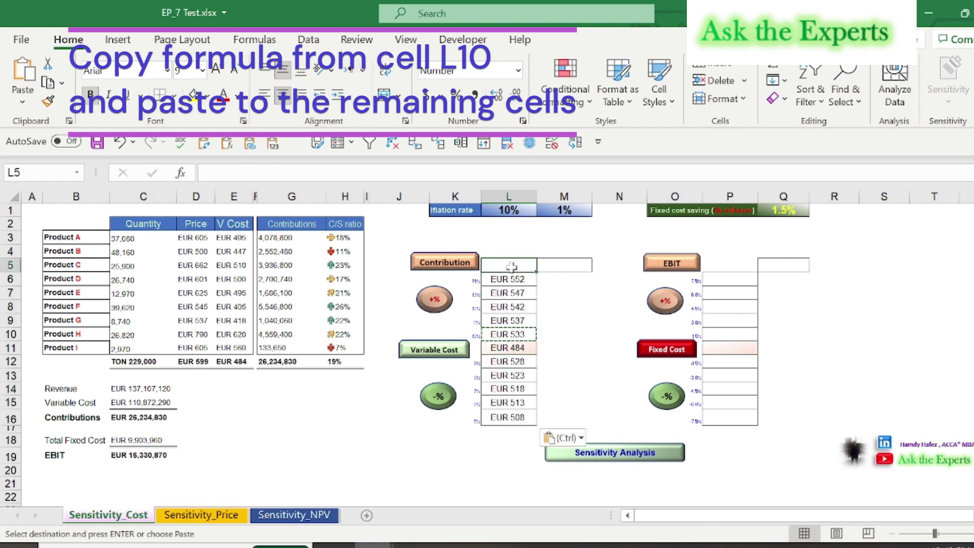
click(552, 266)
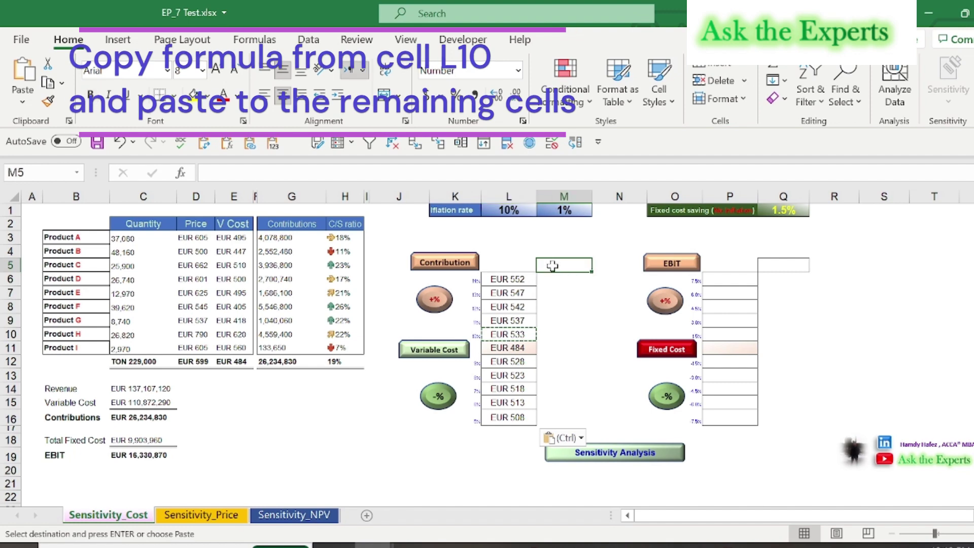
Link M5 to the contributions total in C16 and select the L5:M16 table range.
text(=)
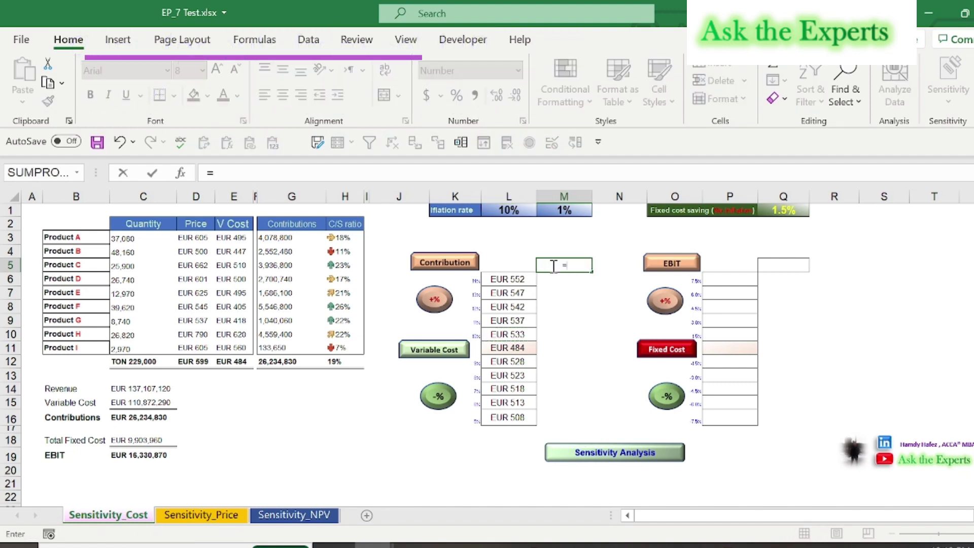
click(157, 415)
key(Return)
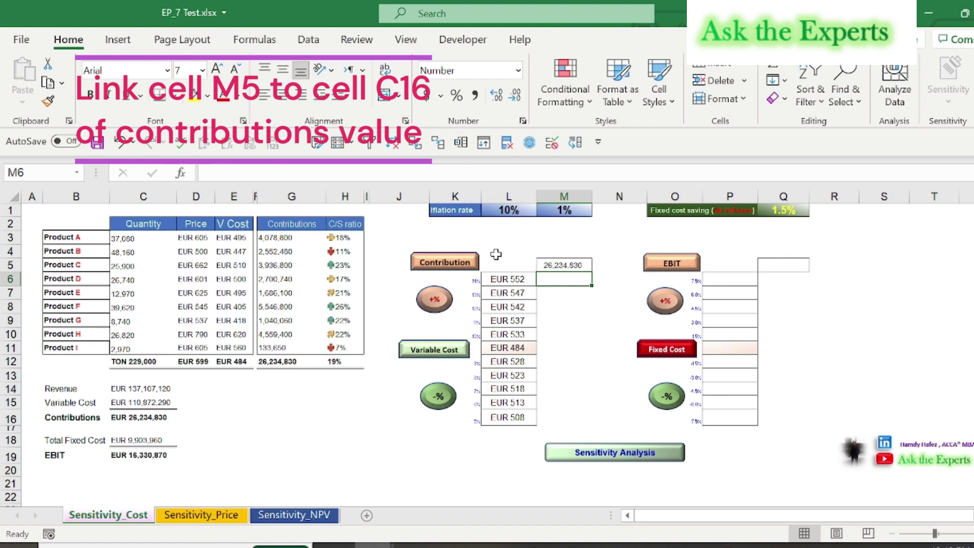
drag(500, 260, 563, 417)
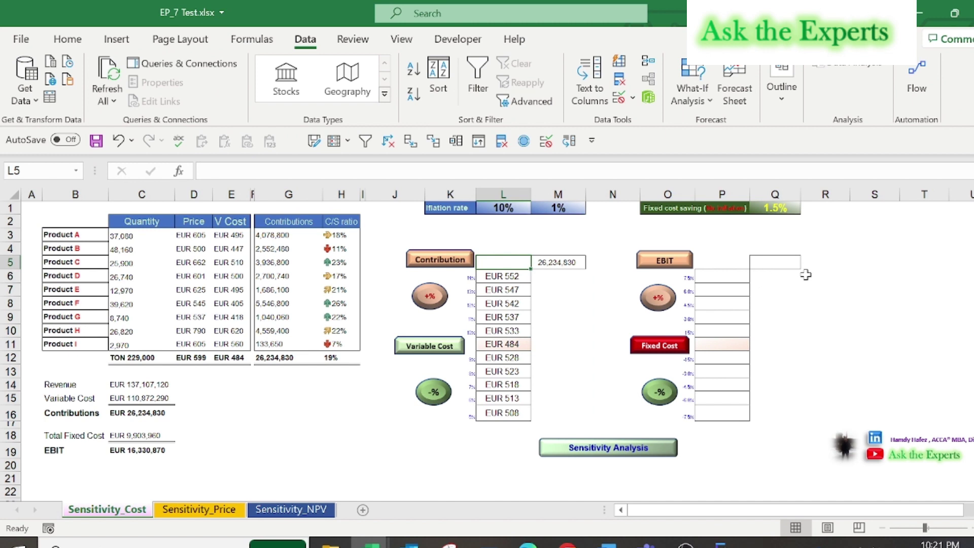
key(shift+Down)
key(ctrl+shift+Down)
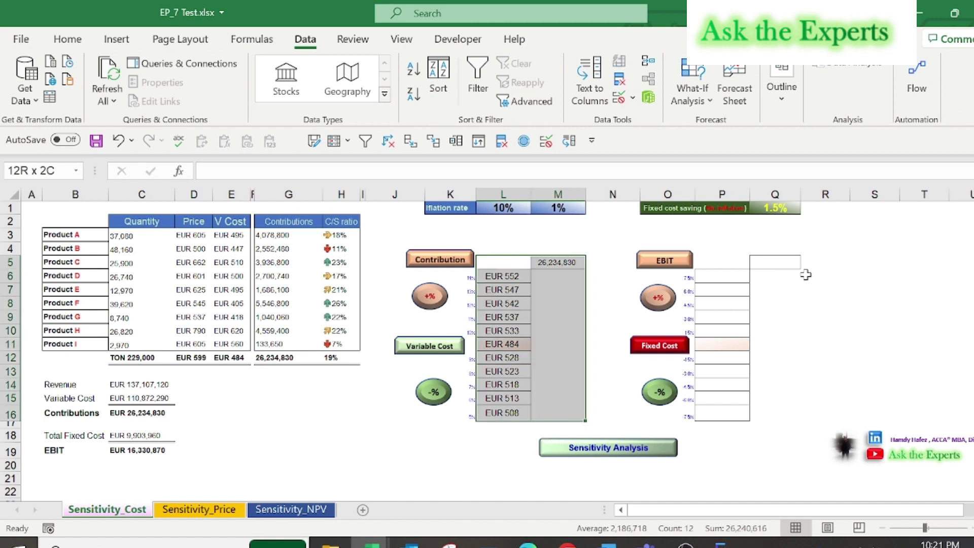
Create a data table with E12 as column input, giving contributions 10,712,709 to 20,691,216.
click(695, 92)
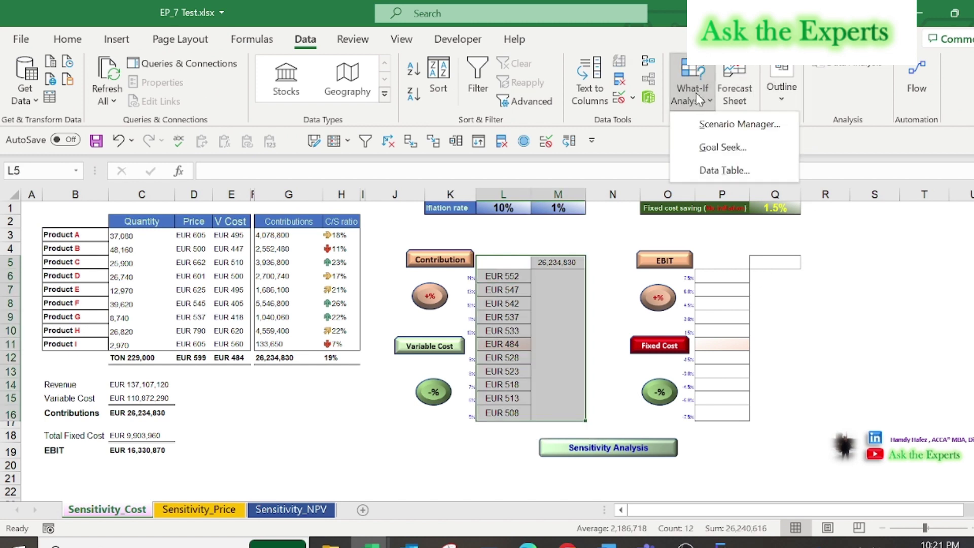
click(729, 170)
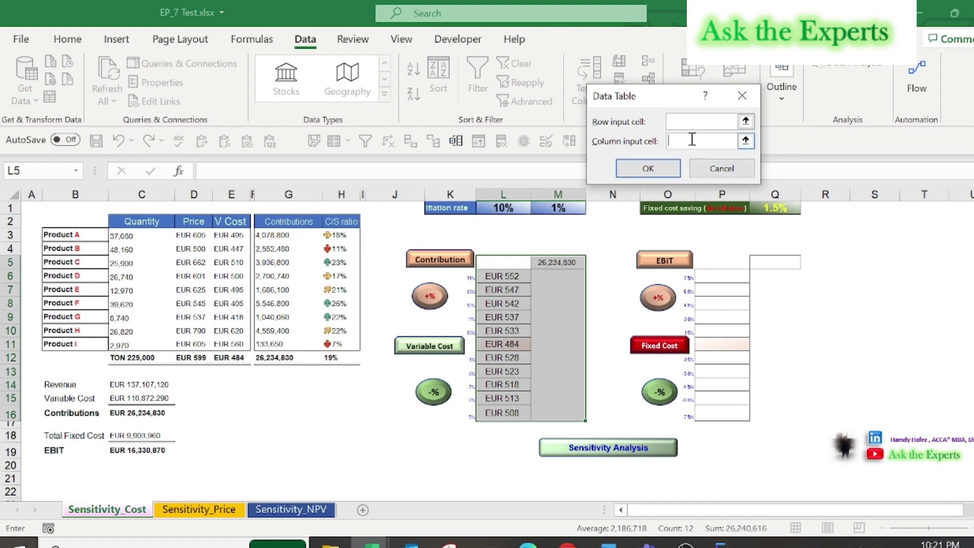
click(231, 358)
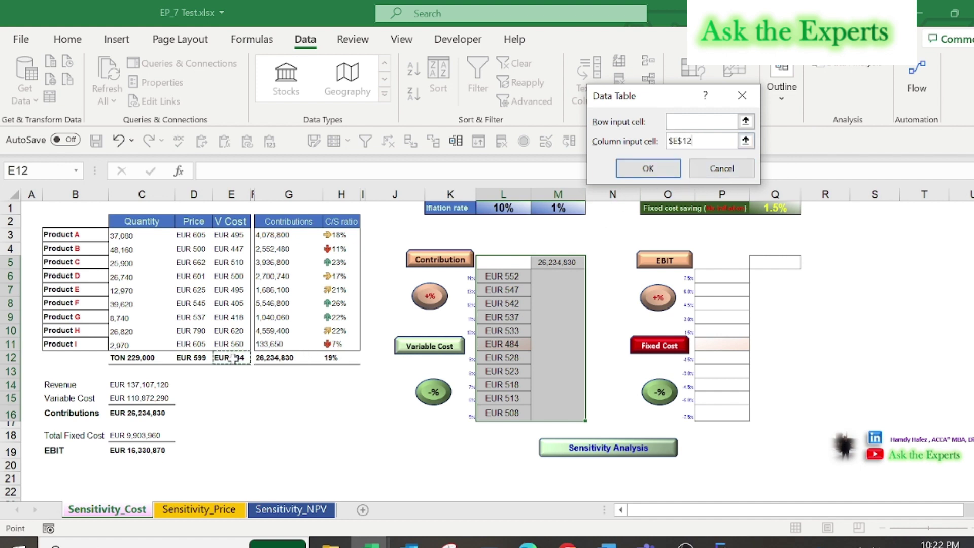
click(639, 174)
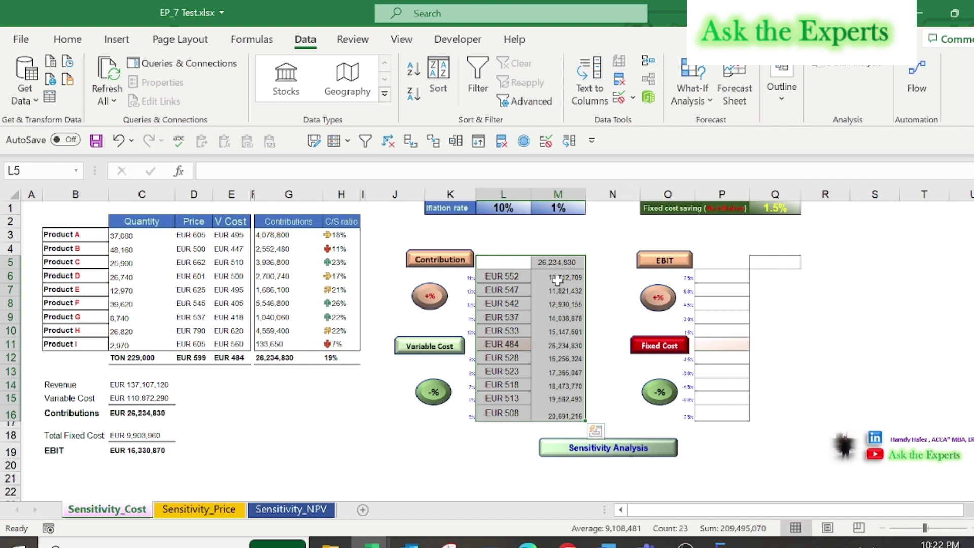
click(558, 276)
drag(557, 277, 558, 416)
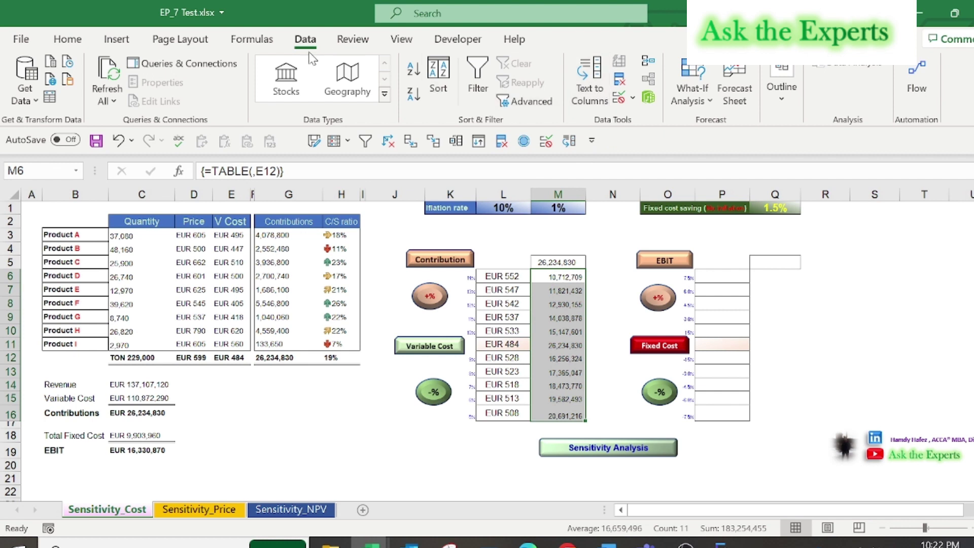
click(71, 40)
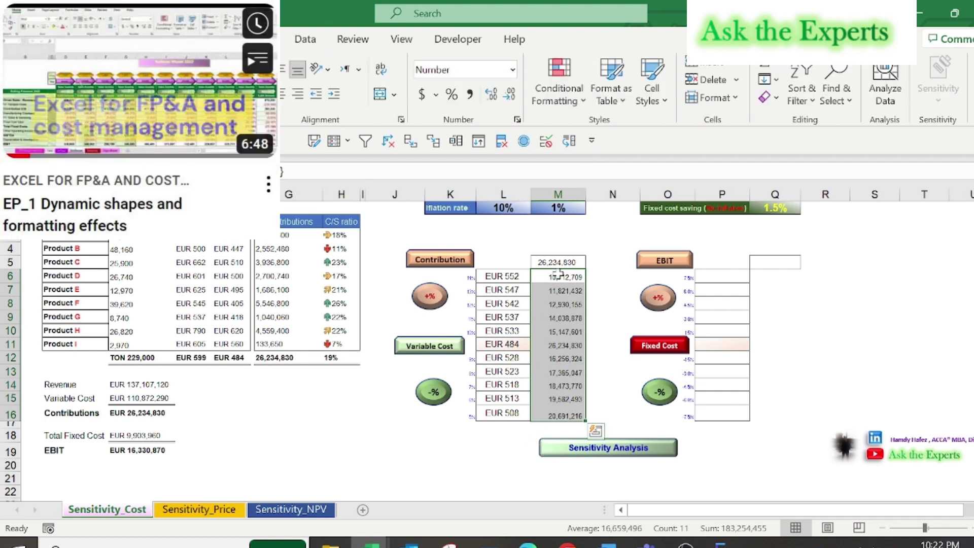
Apply blue gradient-fill data bars to M6:M16, then glance at the Icon Sets gallery.
click(584, 96)
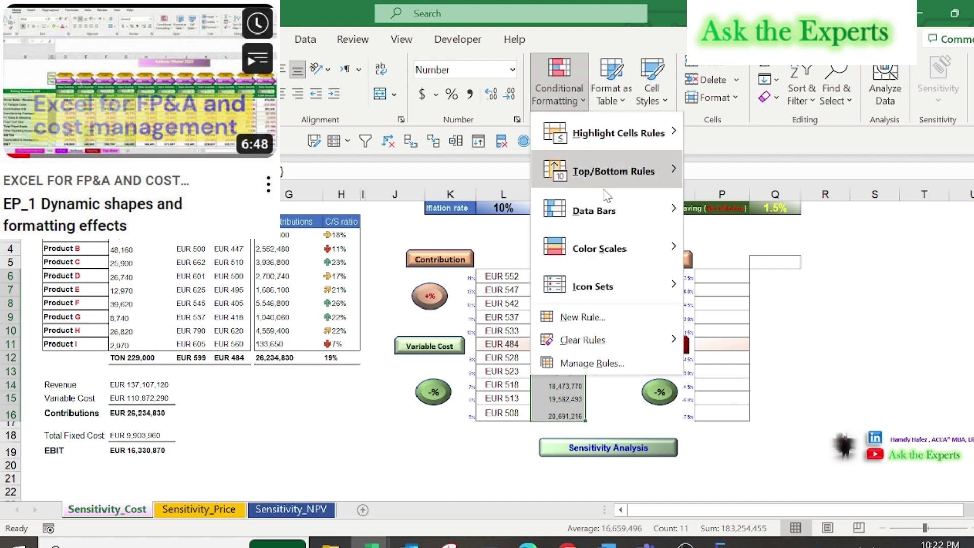
mouse_move(606, 222)
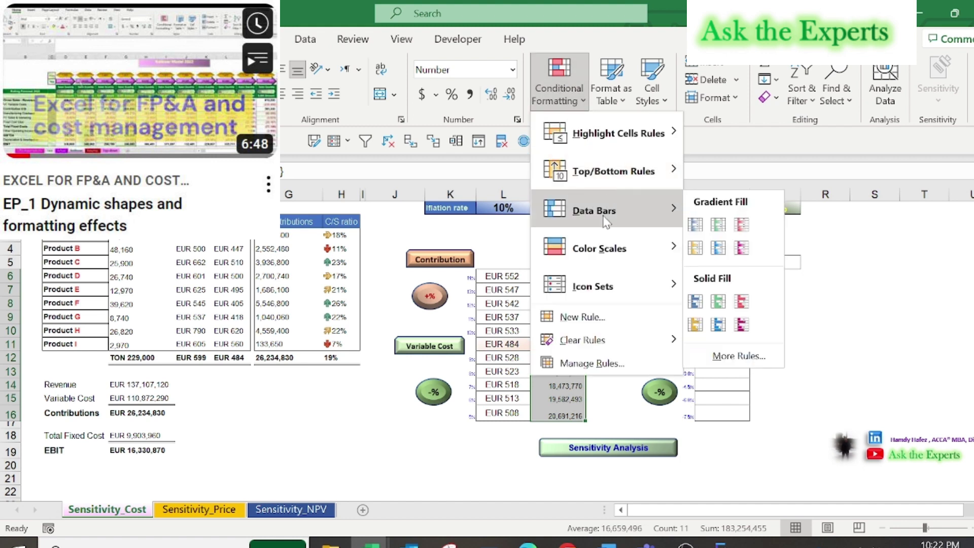
click(717, 249)
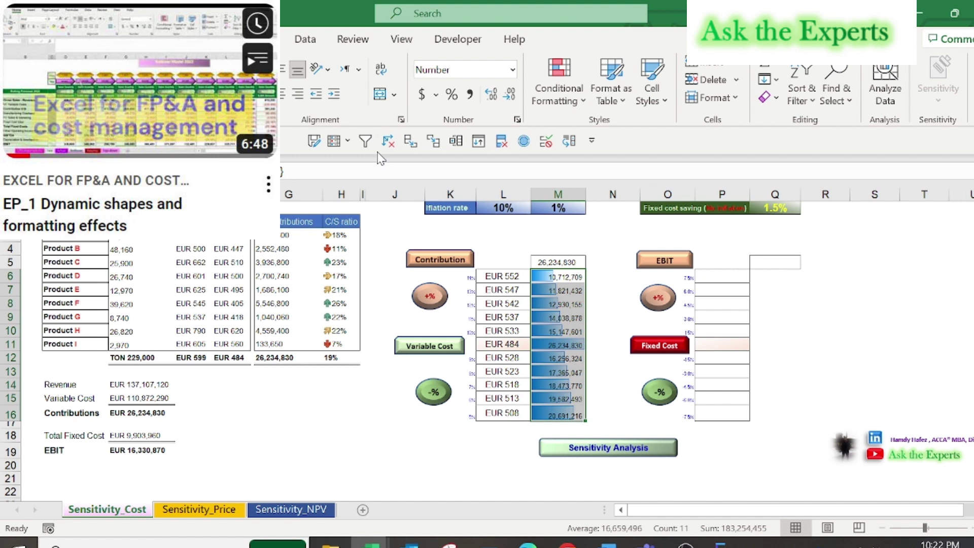
click(348, 143)
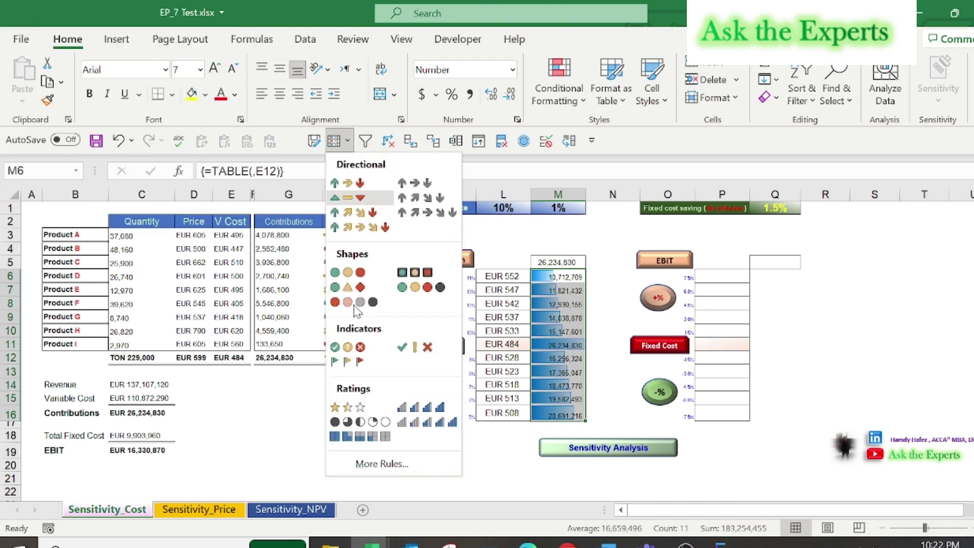
key(Escape)
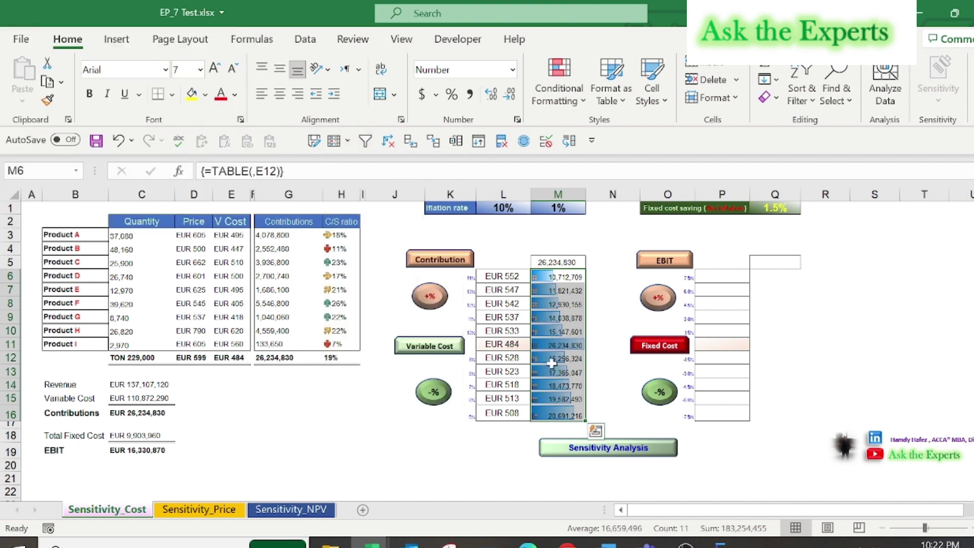
click(733, 347)
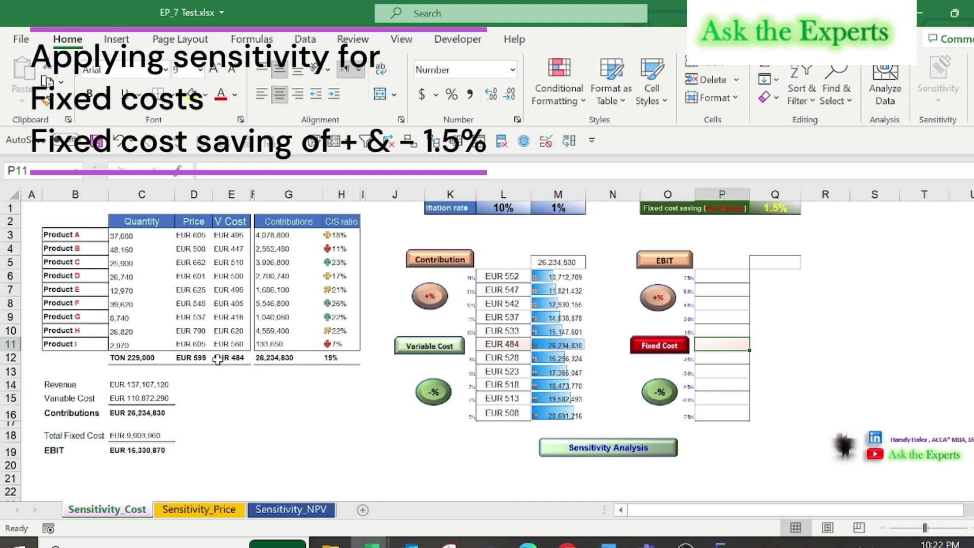
Link Q5 to the EBIT total in C19, showing 16,330,870.
click(765, 265)
text(=)
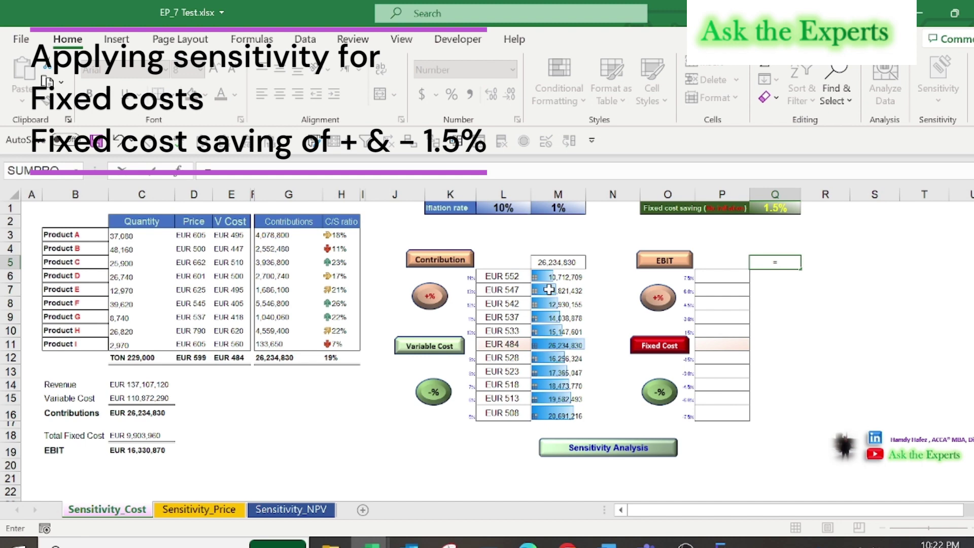
click(151, 451)
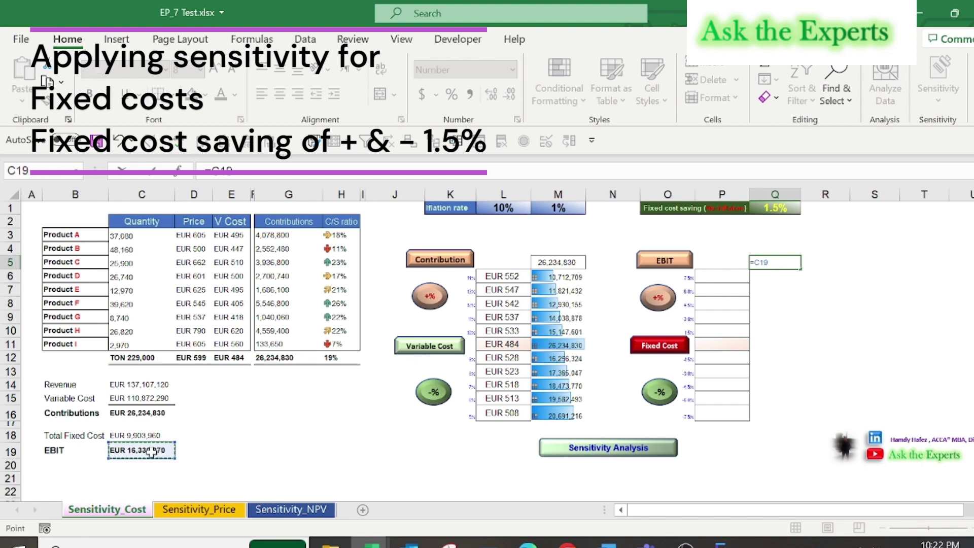
key(Return)
Paste the 9,903,960 total fixed cost from C18 into P11 as a value.
click(709, 340)
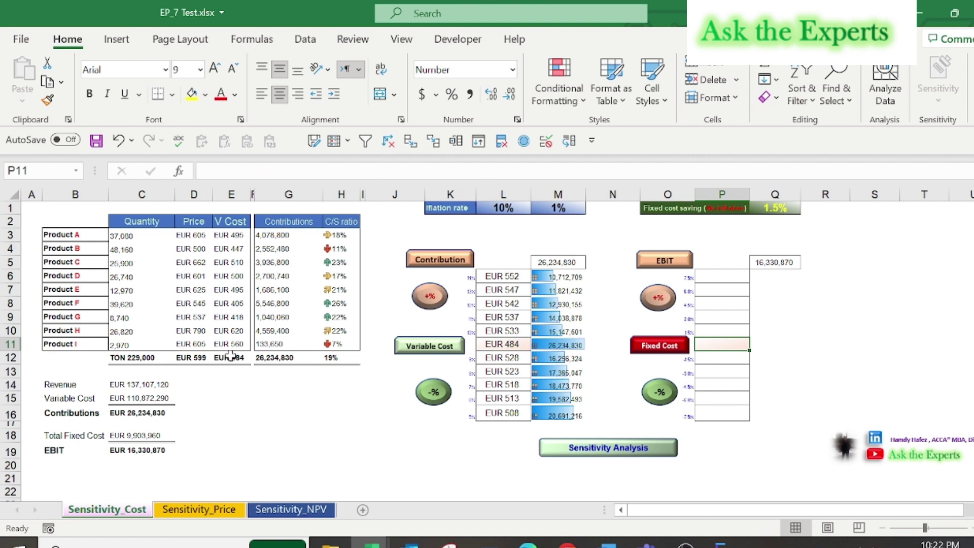
click(138, 435)
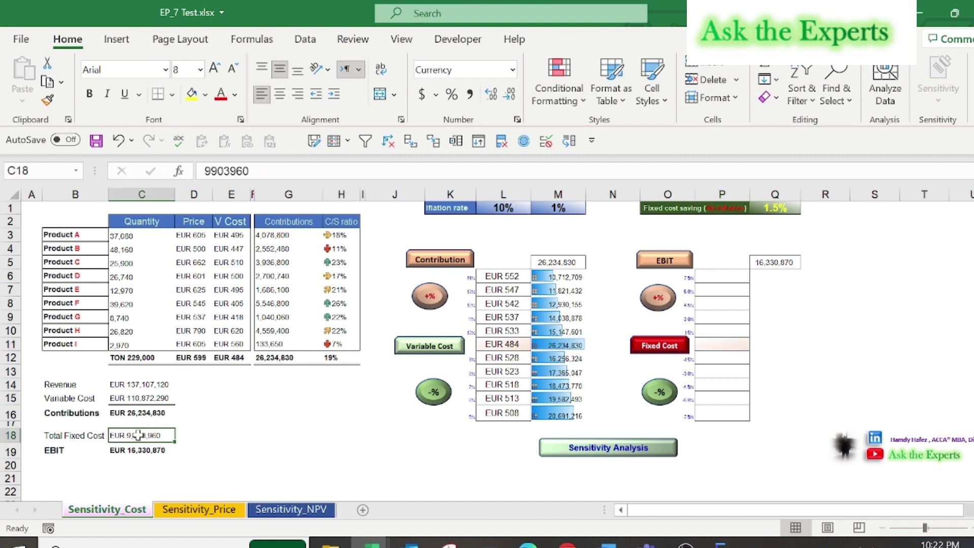
key(ctrl+c)
click(744, 341)
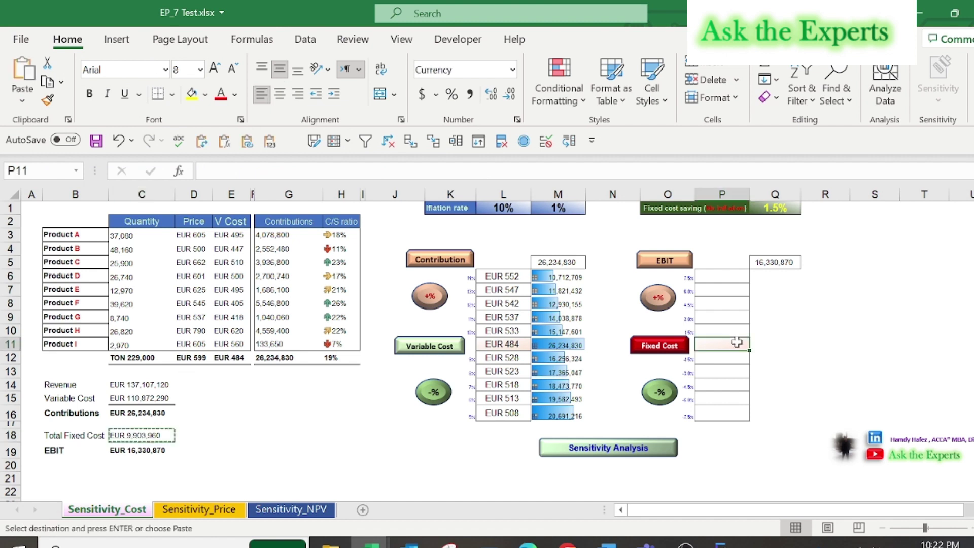
right_click(738, 344)
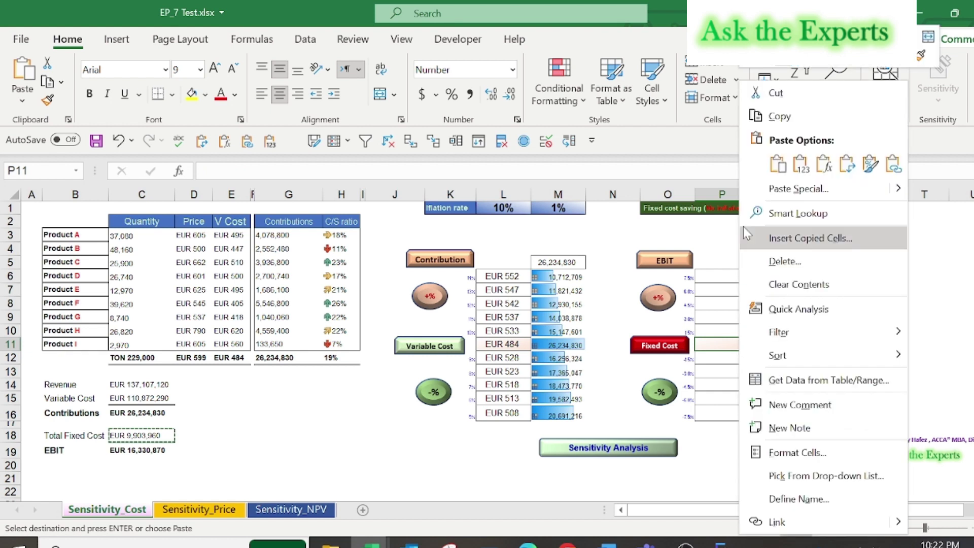
click(792, 163)
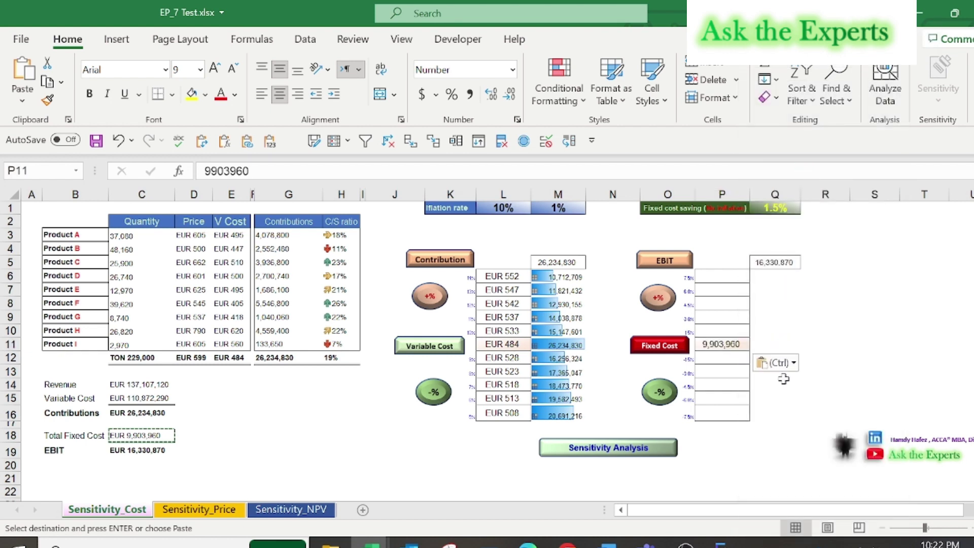
Enter =$P$11*(1+O10) in P10 for the adjusted fixed cost.
click(722, 333)
text(=)
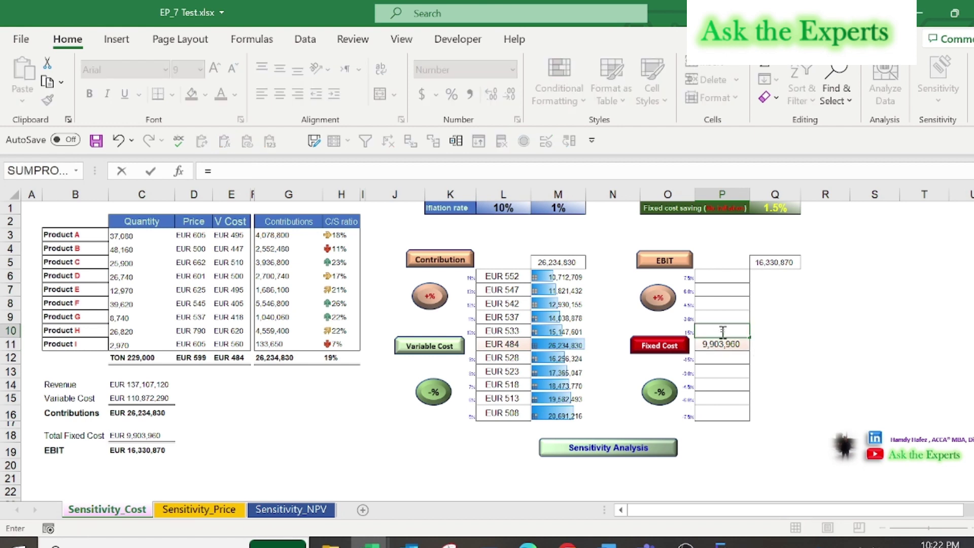
click(718, 345)
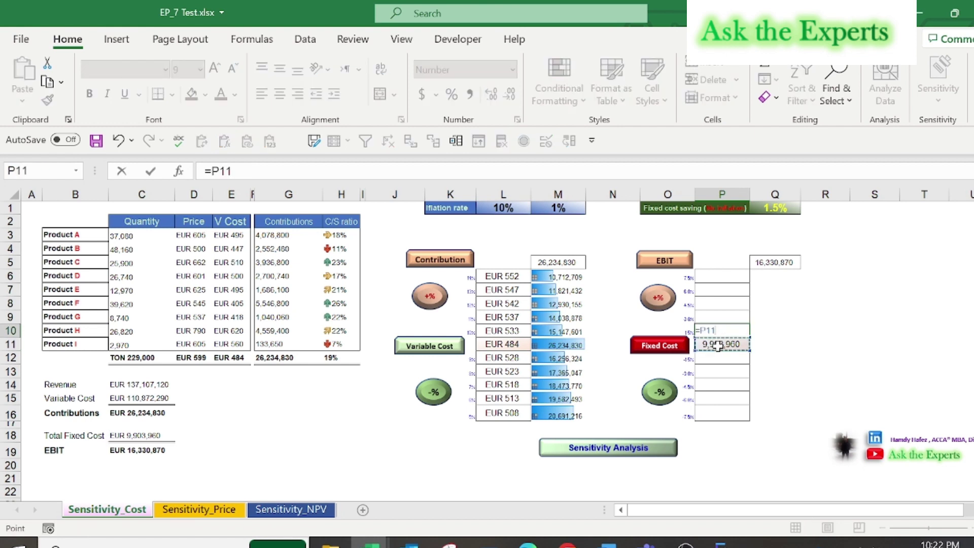
key(F4)
text(*)
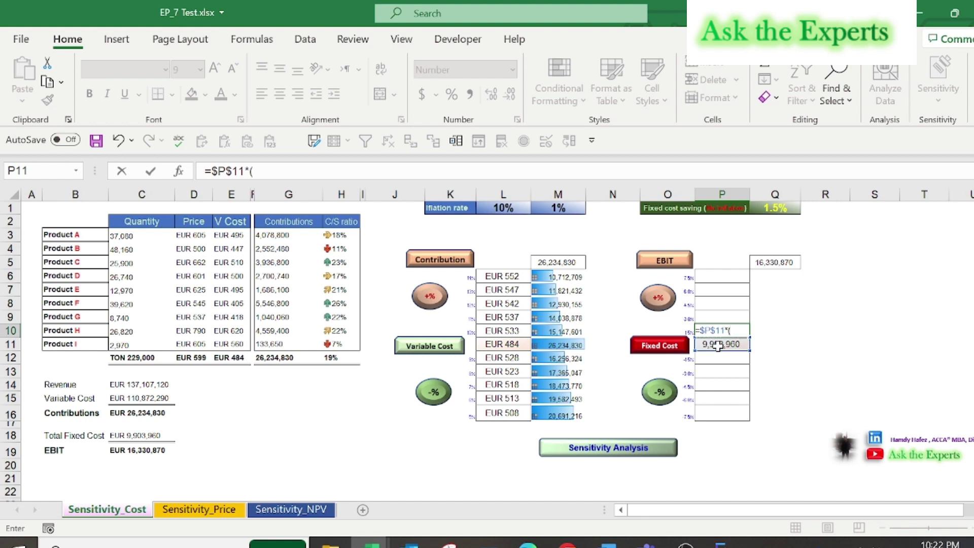
click(687, 331)
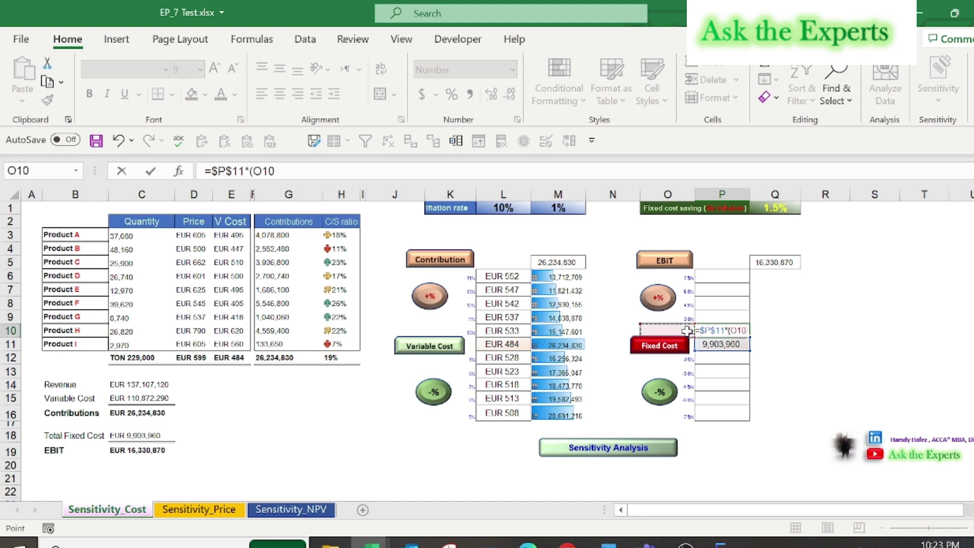
key(BackSpace)
key(BackSpace)
key(BackSpace)
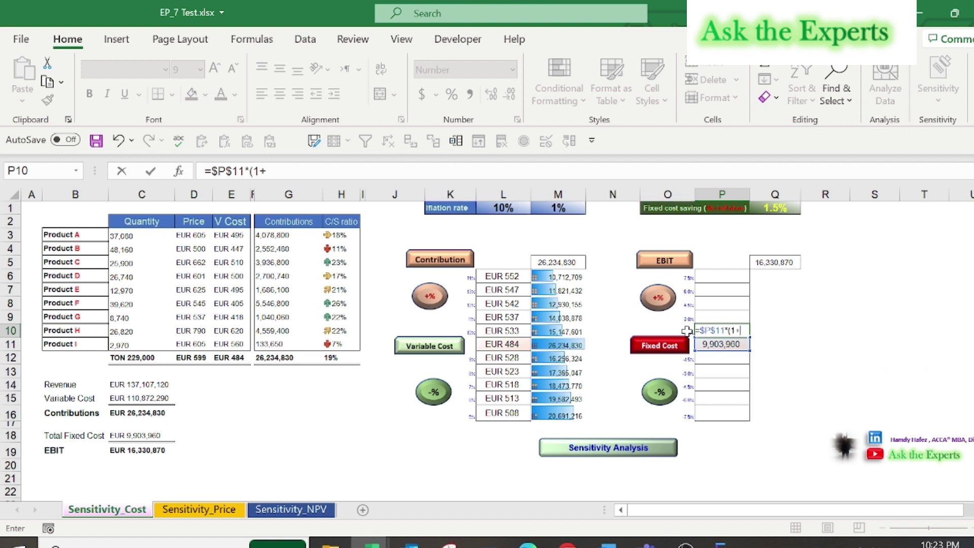
click(687, 331)
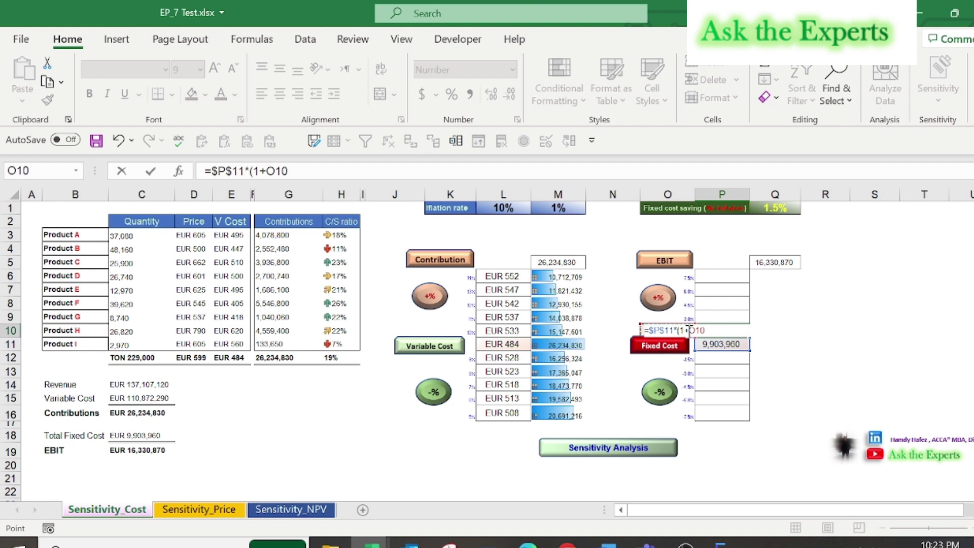
text())
key(Return)
Copy the P10 formula into P6:P9 and P12:P16, then select P5:Q16.
click(735, 330)
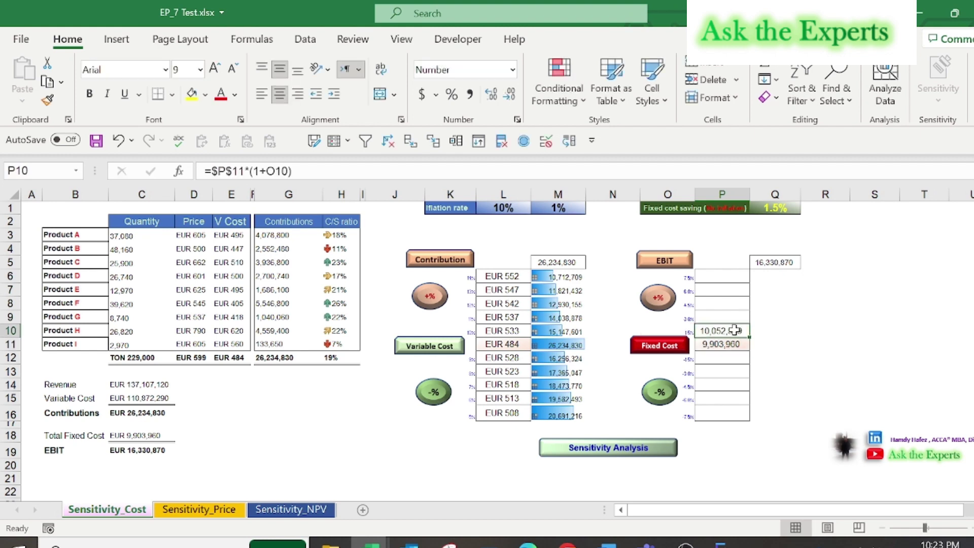
key(ctrl+c)
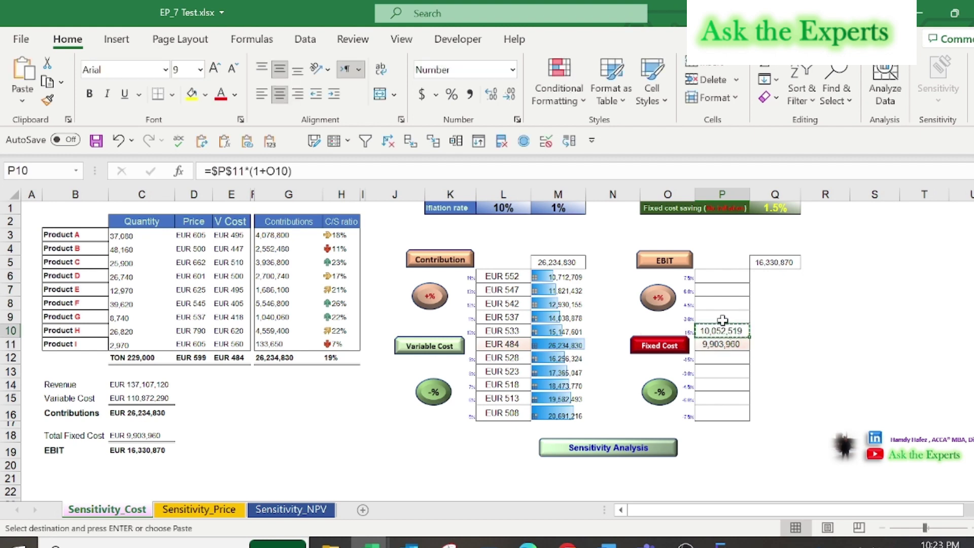
drag(723, 320, 721, 277)
key(ctrl+v)
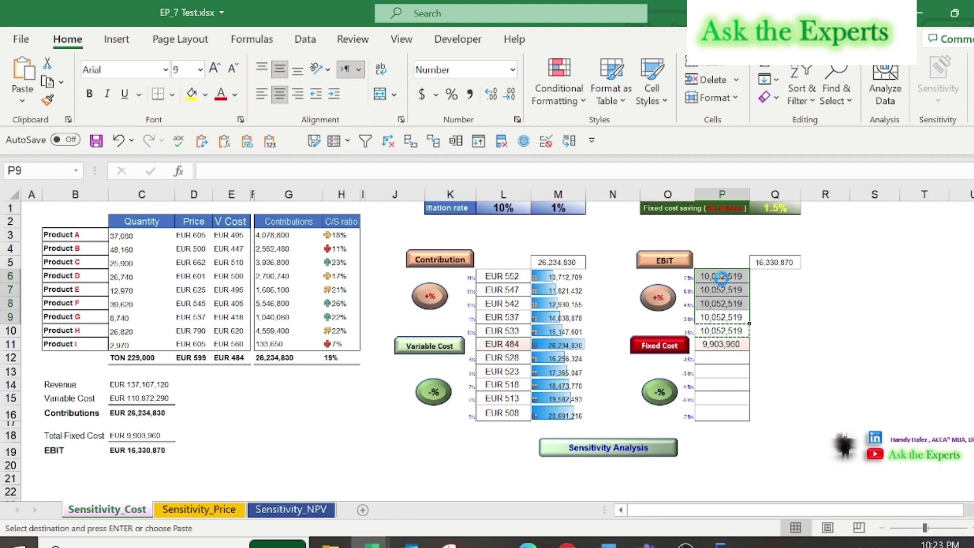
key(ctrl+v)
drag(724, 357, 723, 411)
key(ctrl+v)
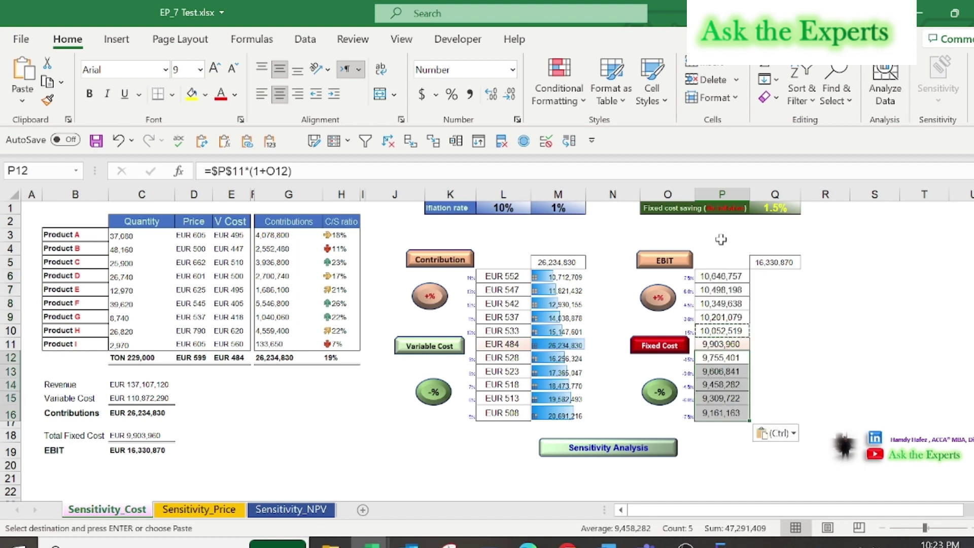
drag(724, 260, 778, 415)
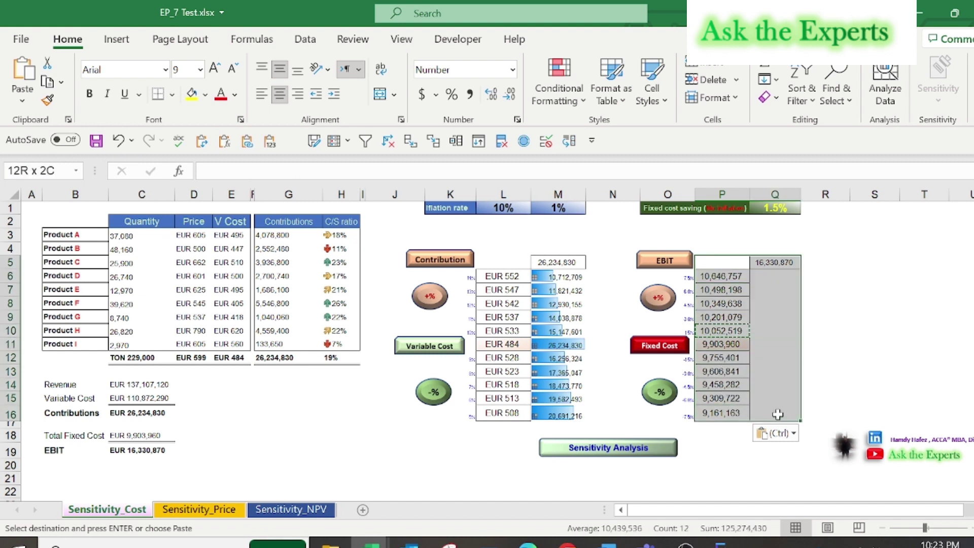
Build the P5:Q16 data table with $C$18 as column input, then switch to the Sensitivity_Price window.
click(310, 38)
click(691, 97)
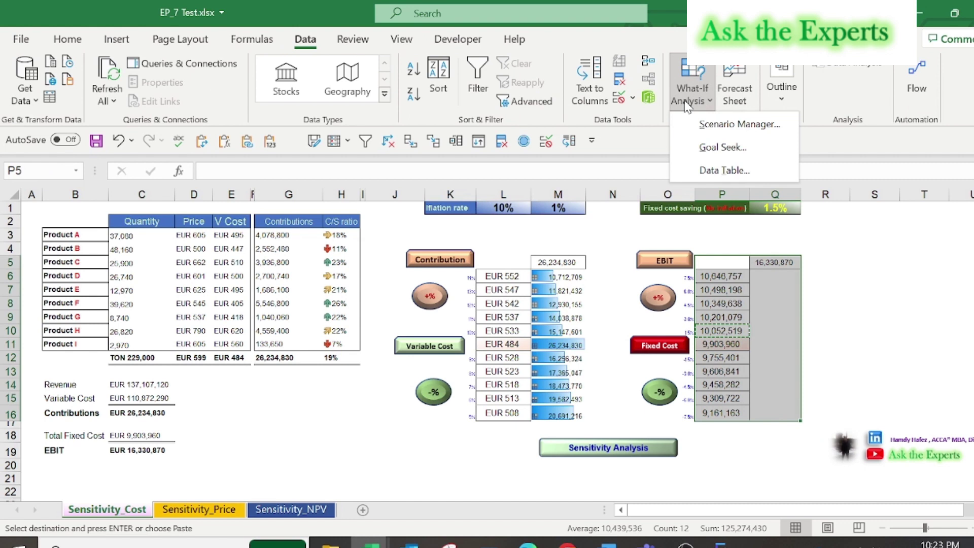
click(710, 171)
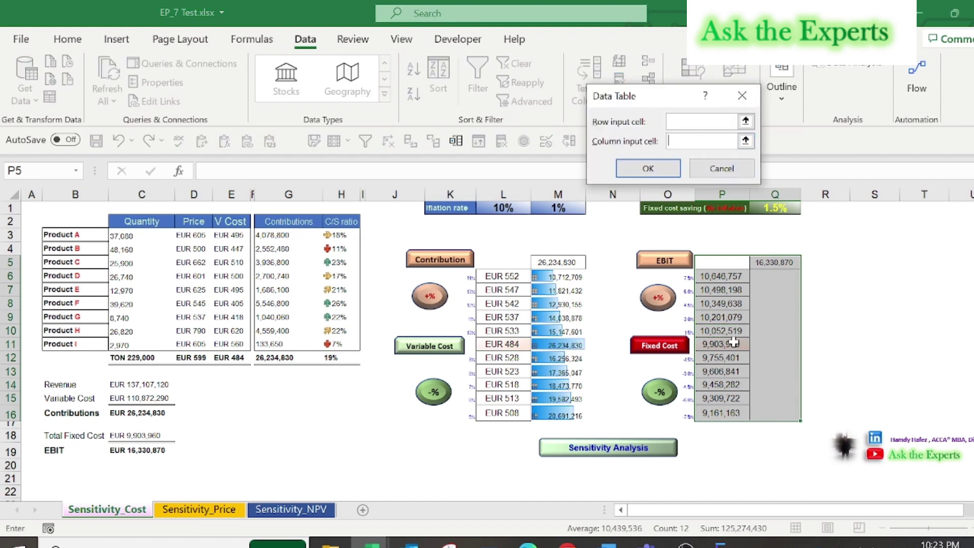
click(148, 434)
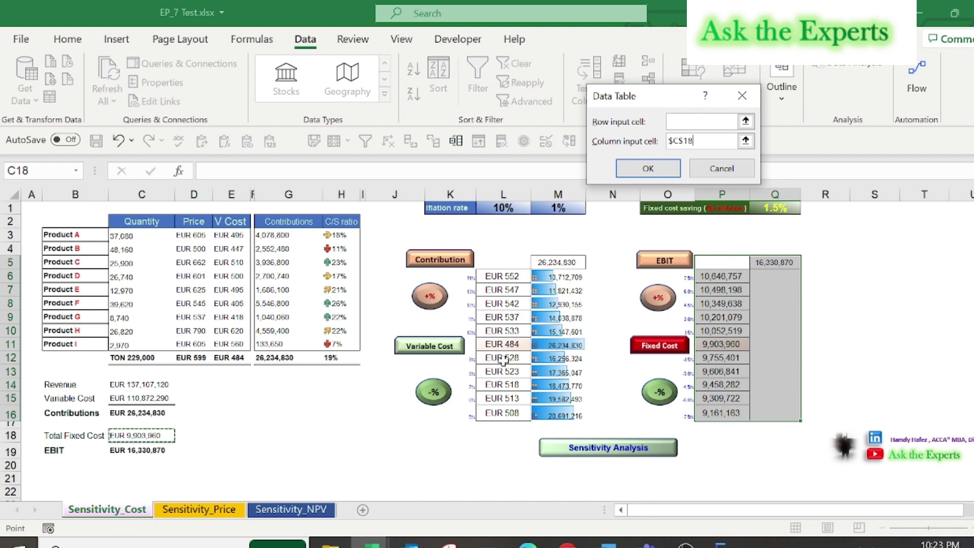
click(641, 172)
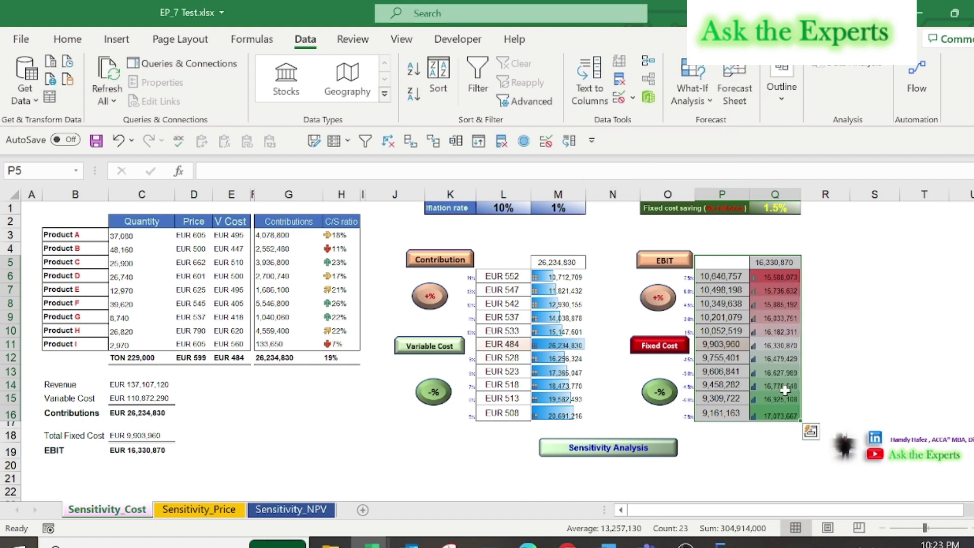
click(751, 451)
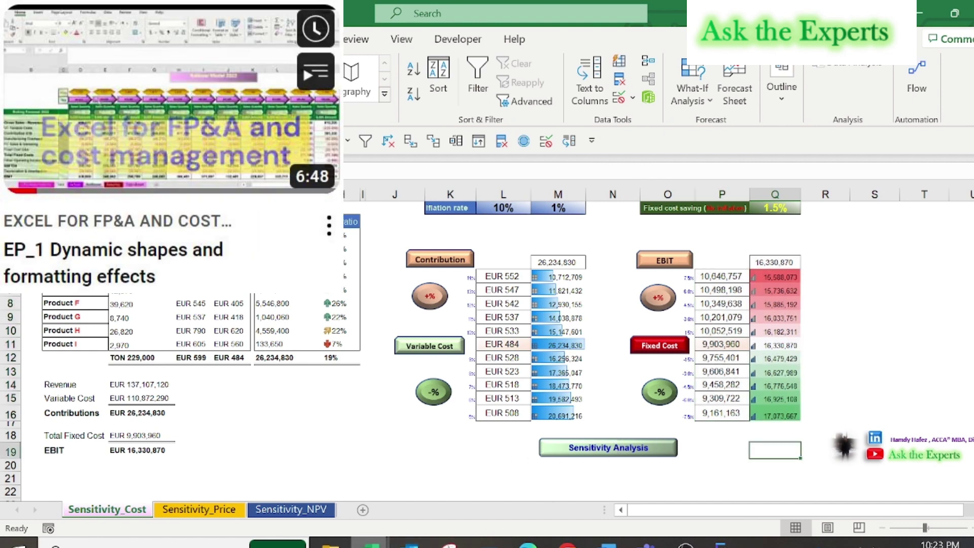
mouse_move(372, 544)
click(500, 500)
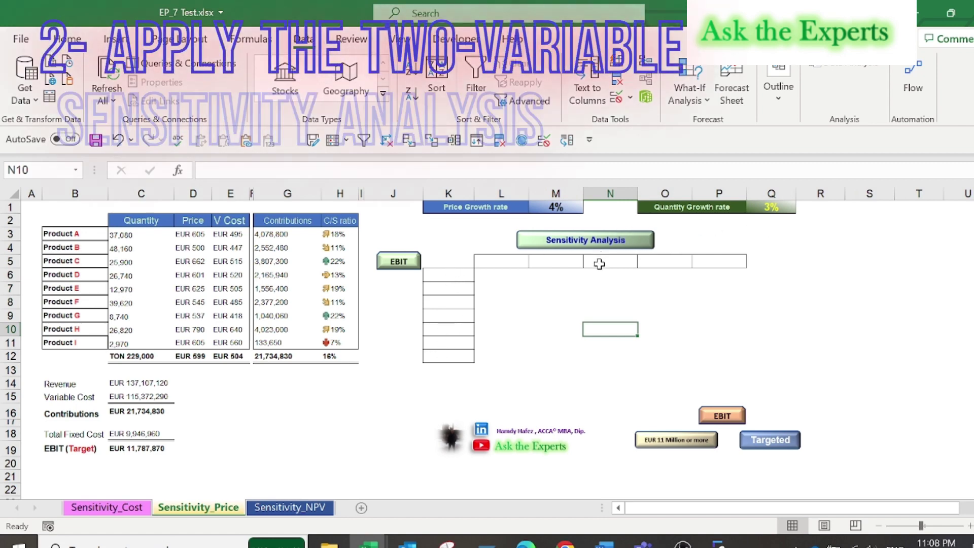
Paste the TON 229,000 total quantity from C12 into N5 as a value.
click(140, 355)
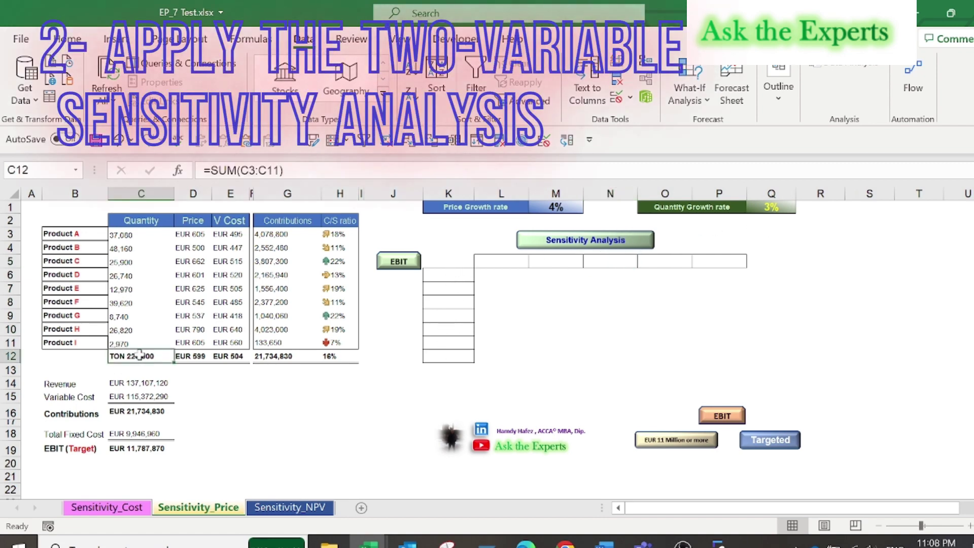
key(ctrl+c)
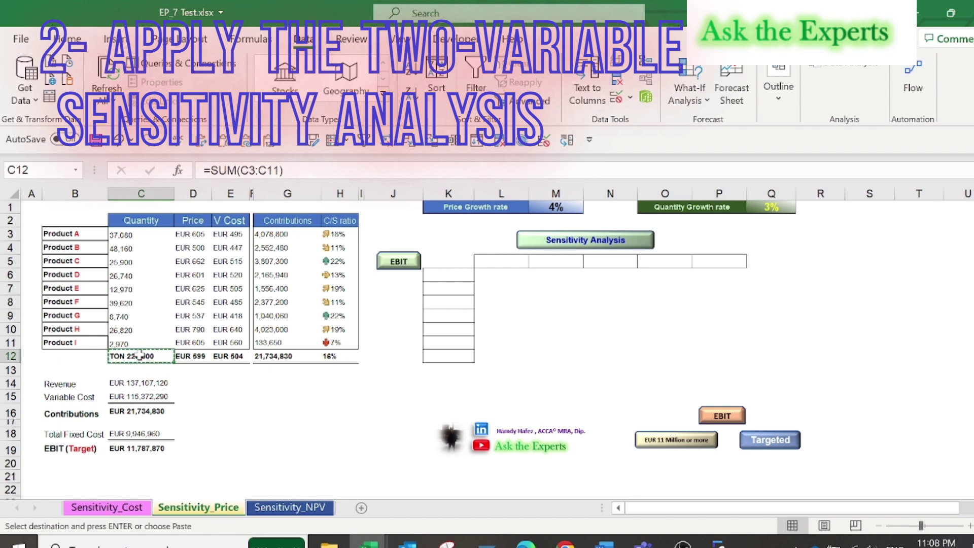
click(602, 261)
right_click(602, 261)
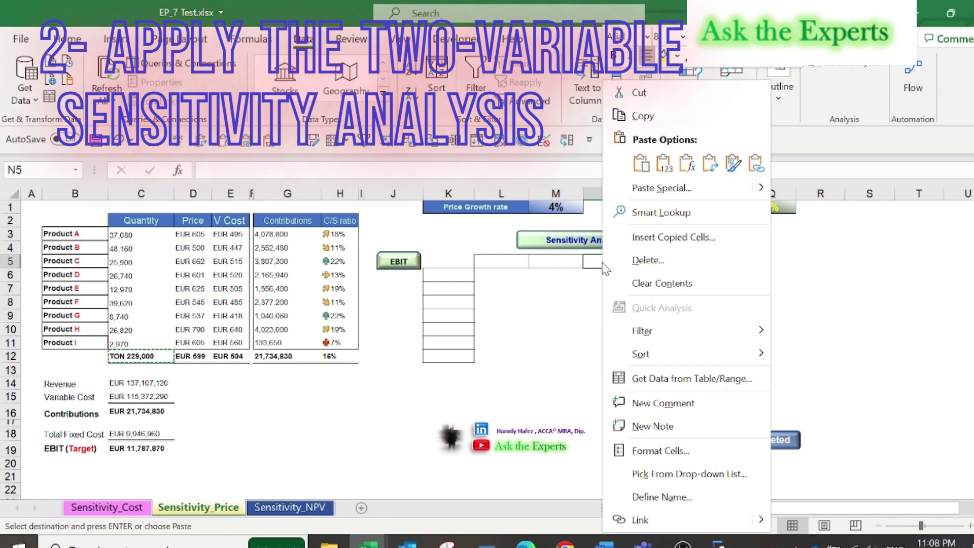
click(663, 160)
Enter =N5*(1+$Q$1) in O5 for a 3% quantity increase.
click(647, 262)
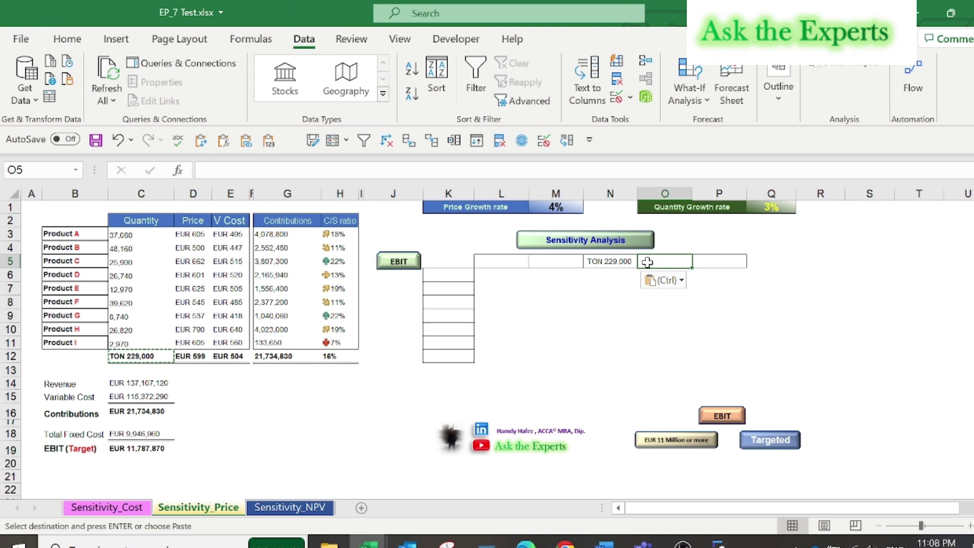
text(=)
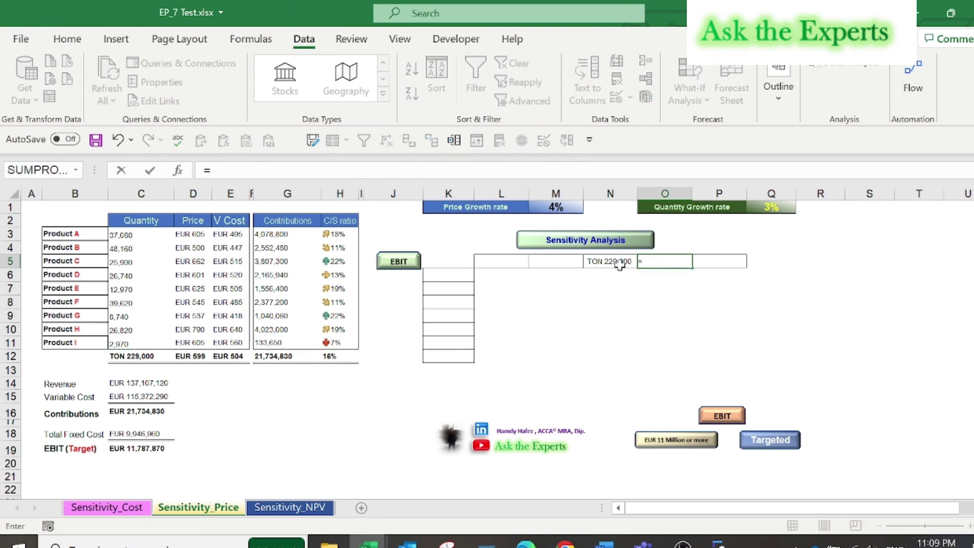
click(616, 262)
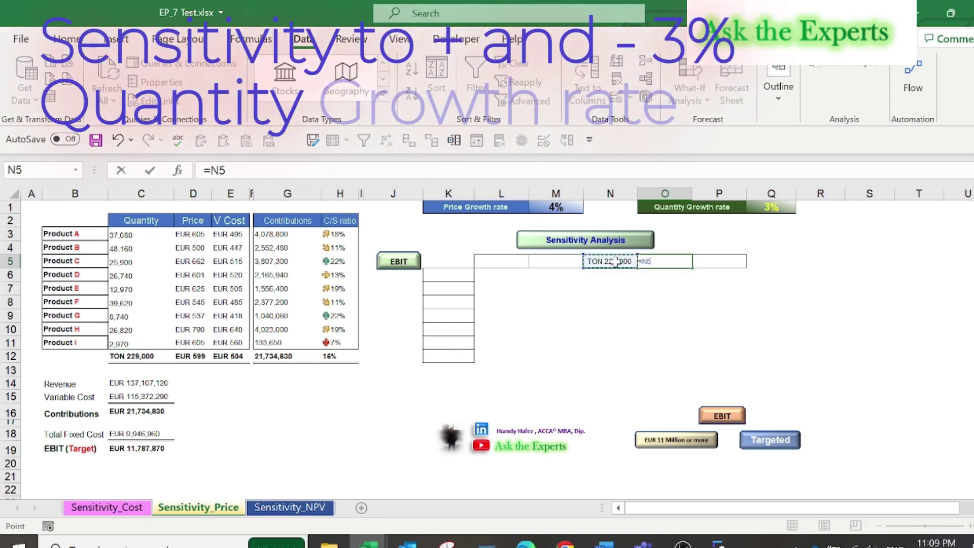
text(*)
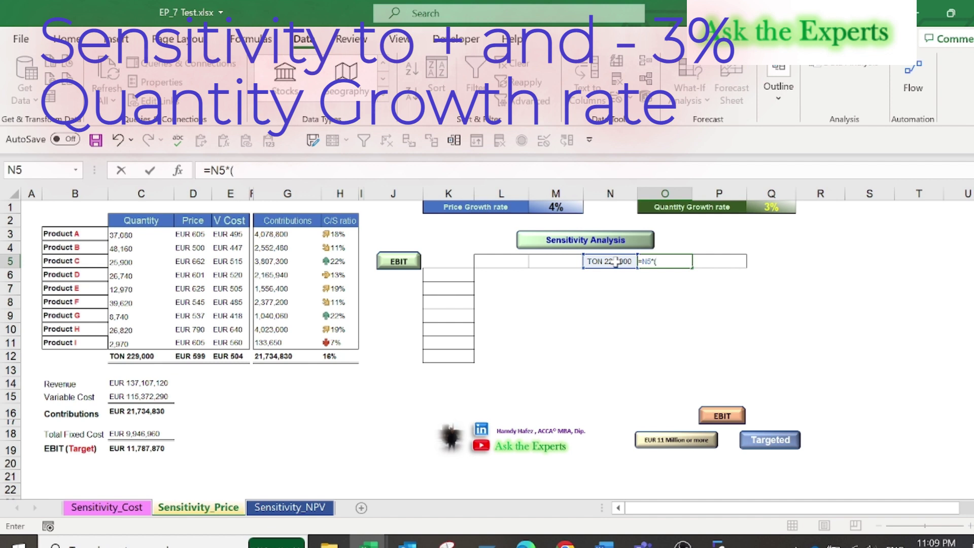
text((1+)
click(776, 208)
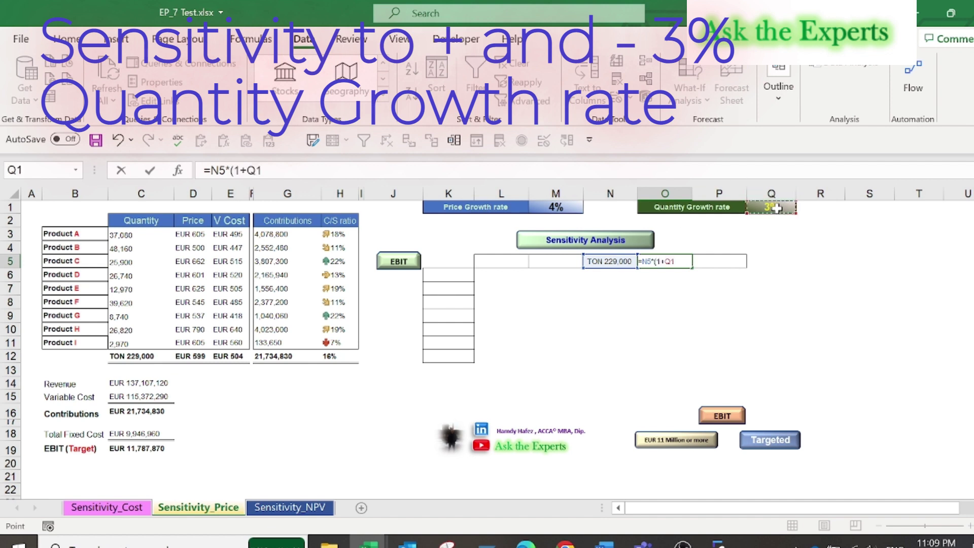
key(F4)
text())
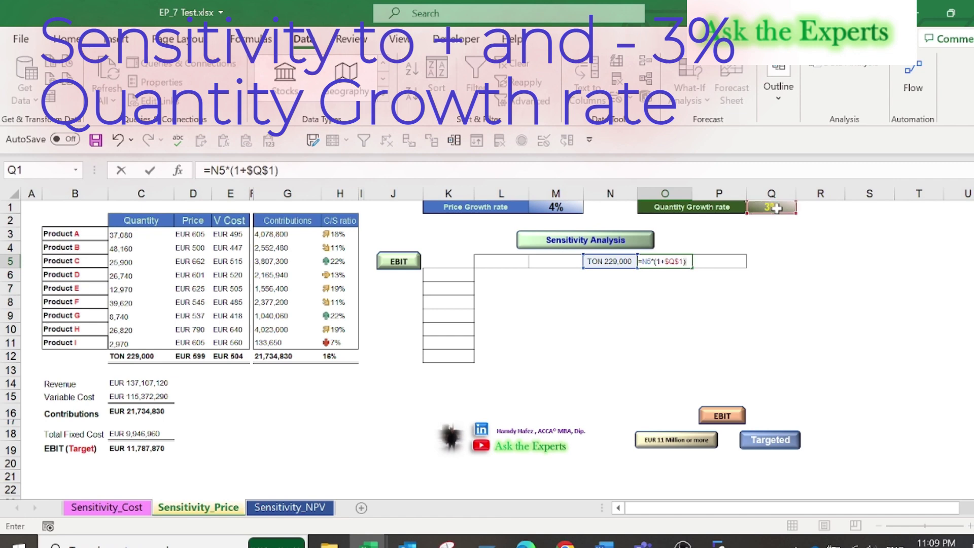
key(Return)
Copy the O5 growth formula into P5 and L5:M5.
click(665, 260)
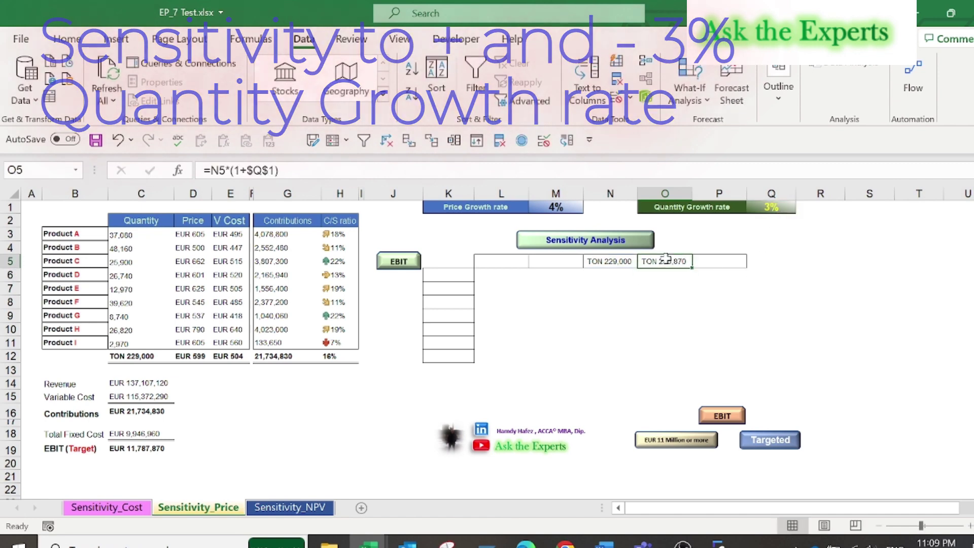
key(ctrl+c)
click(716, 264)
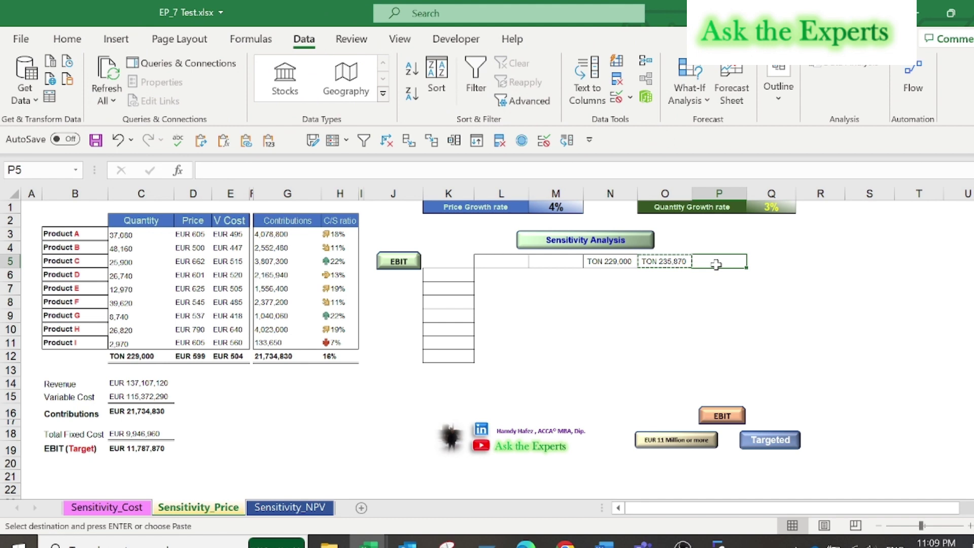
key(ctrl+v)
drag(571, 261, 539, 259)
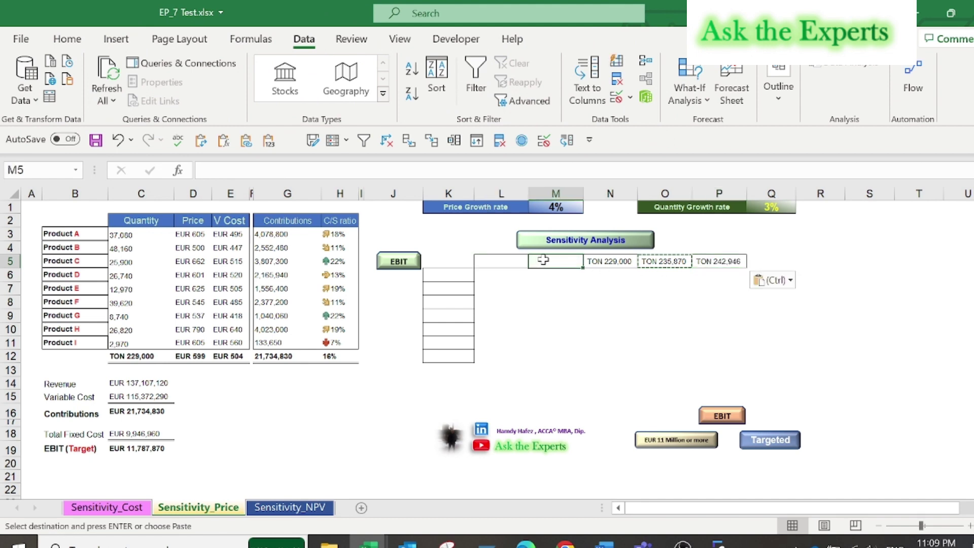
key(ctrl+v)
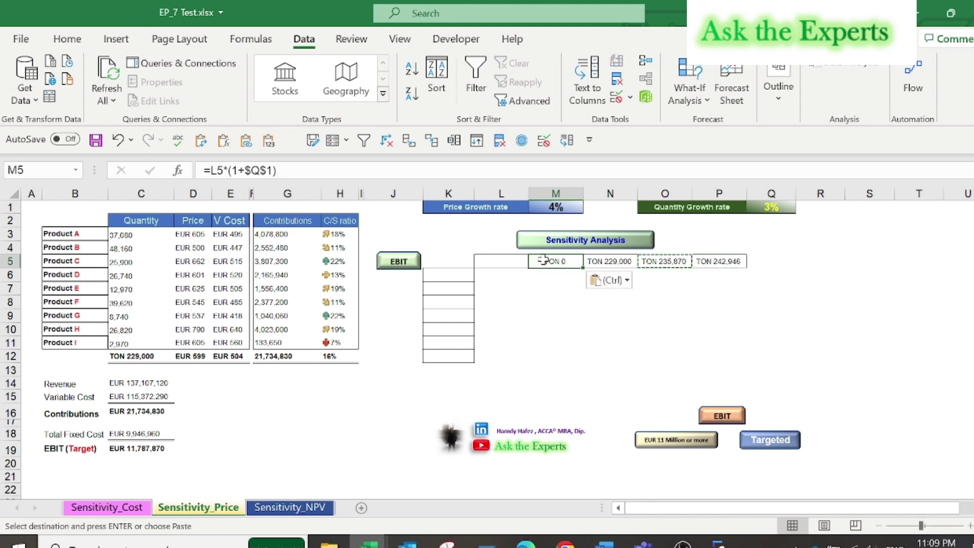
Change M5 to =N5*(1-$Q$1) and copy it to L5 for decreasing quantities.
click(245, 173)
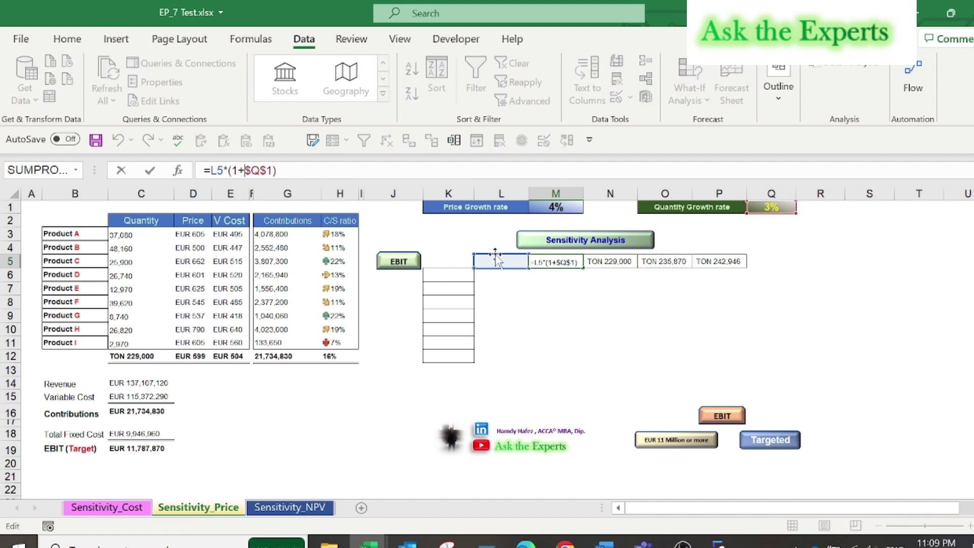
drag(494, 255, 615, 267)
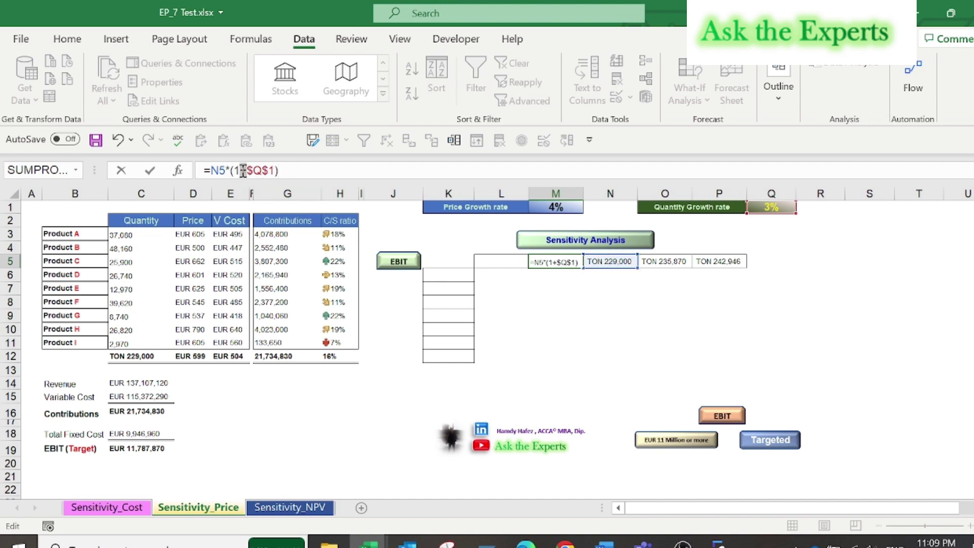
key(BackSpace)
text(-)
key(Return)
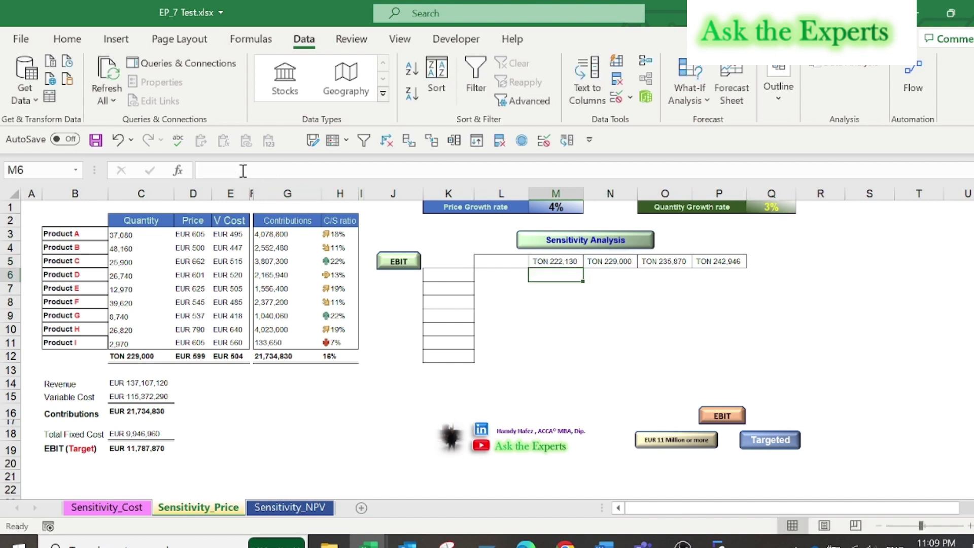
click(549, 261)
key(ctrl+c)
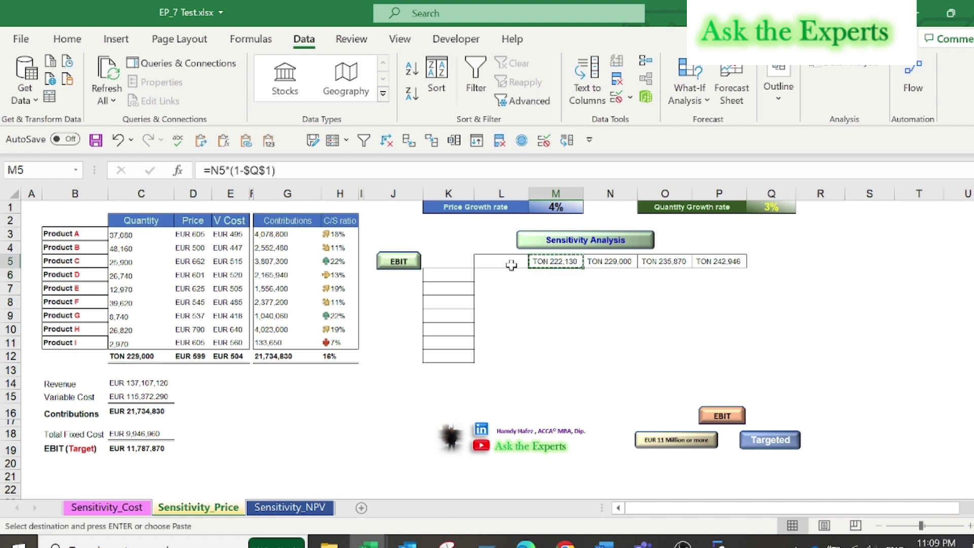
click(511, 264)
key(ctrl+v)
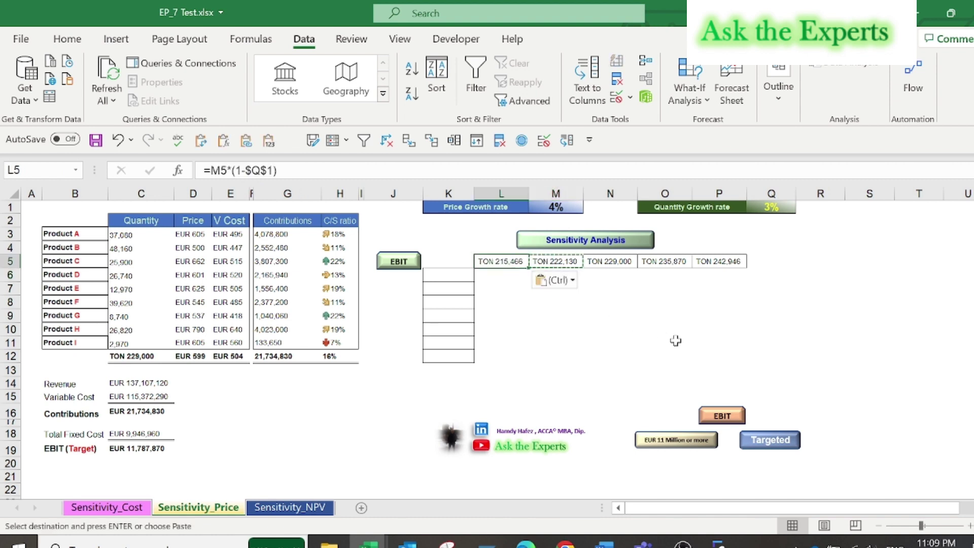
Paste the EUR 599 average price from D12 into K9 as a value.
click(455, 315)
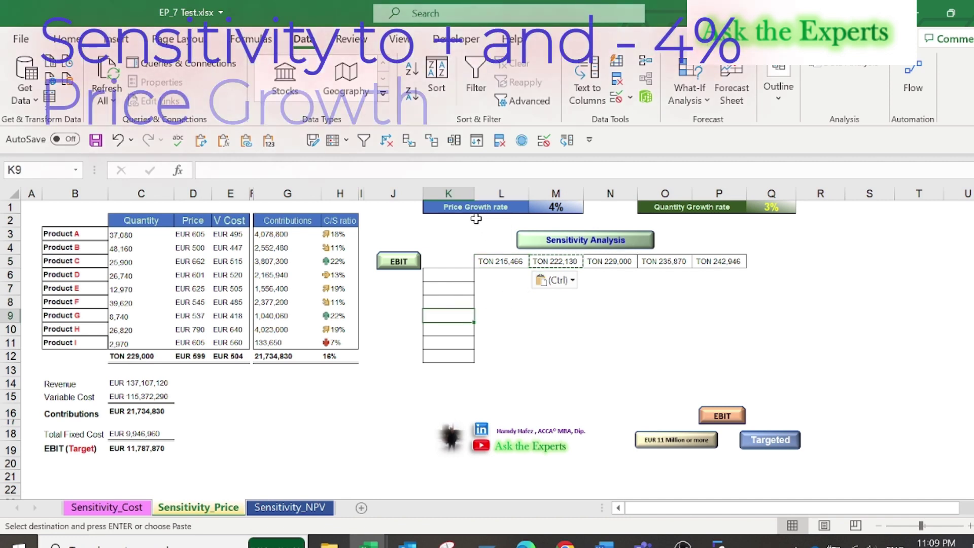
click(196, 355)
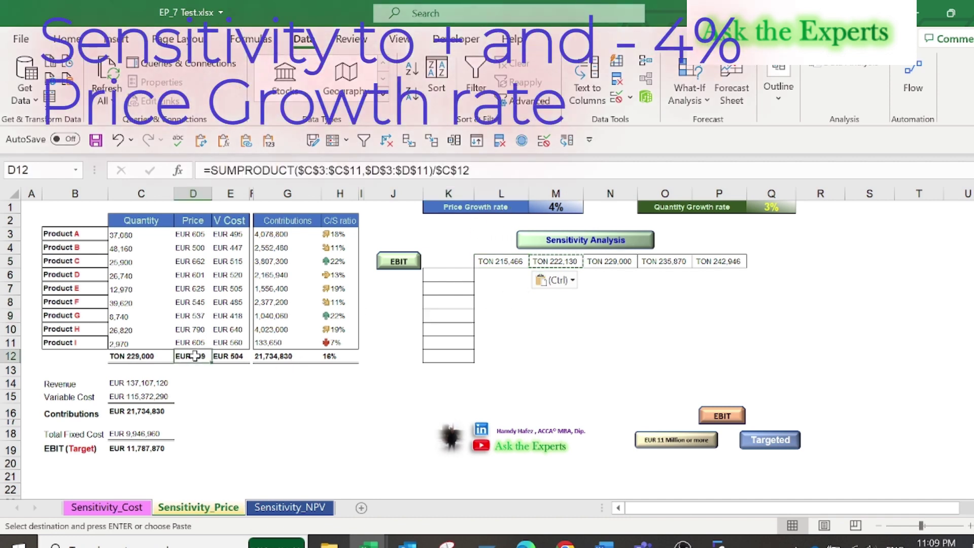
key(ctrl+c)
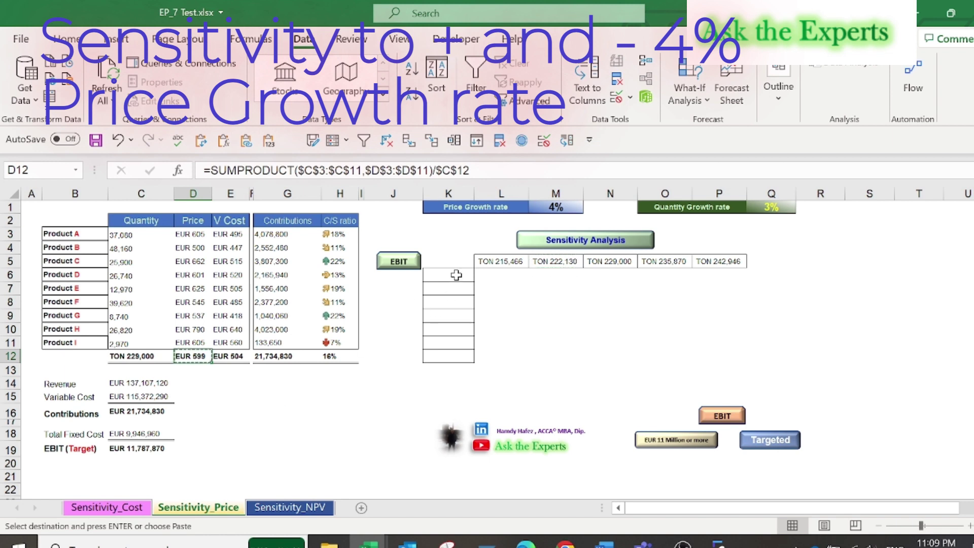
click(451, 317)
right_click(450, 315)
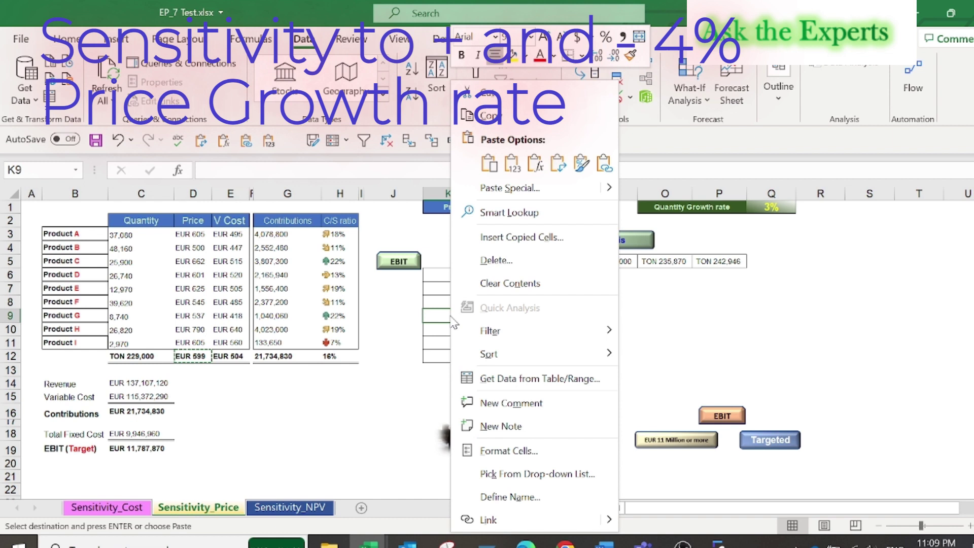
click(510, 166)
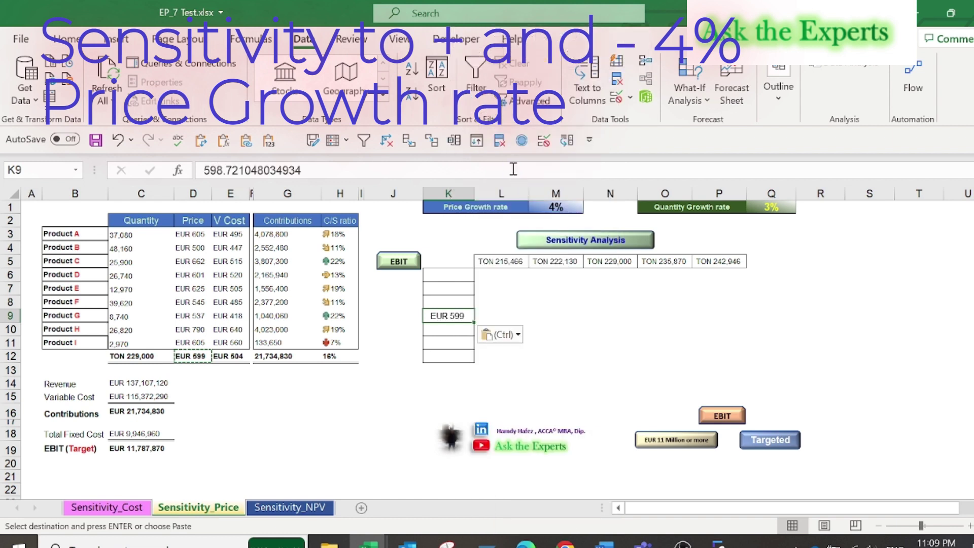
Enter =K9*(1+$M$1) in K8, giving a 4% higher price of EUR 623.
click(446, 300)
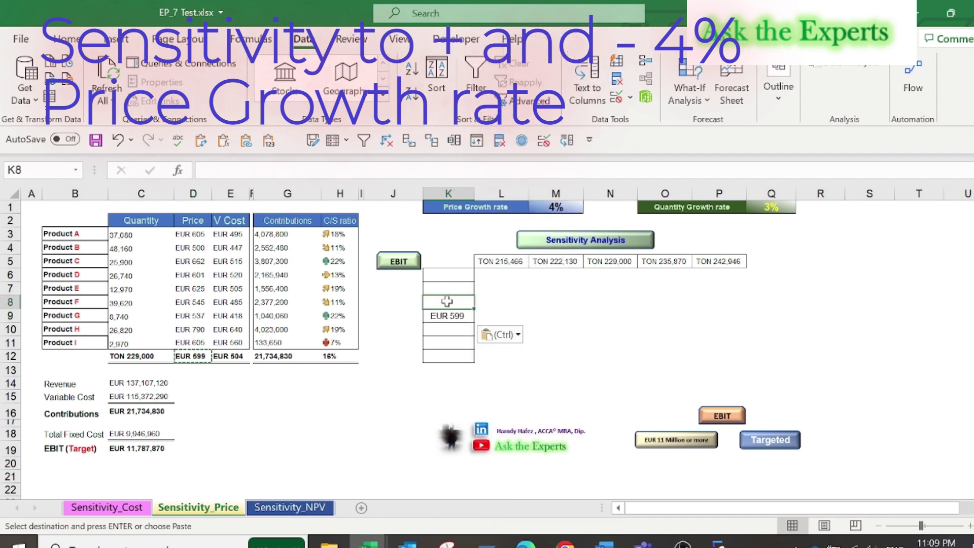
text(=)
click(444, 316)
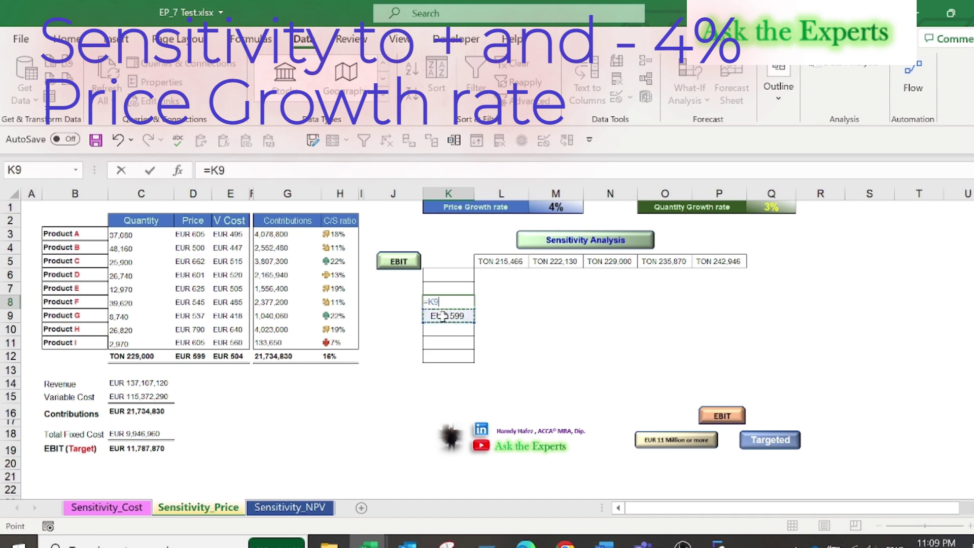
text(*)
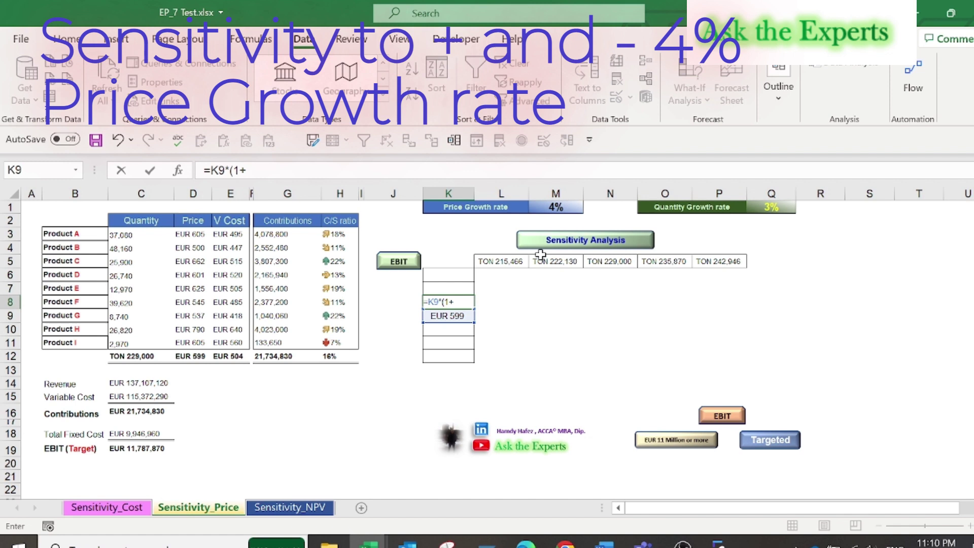
click(556, 206)
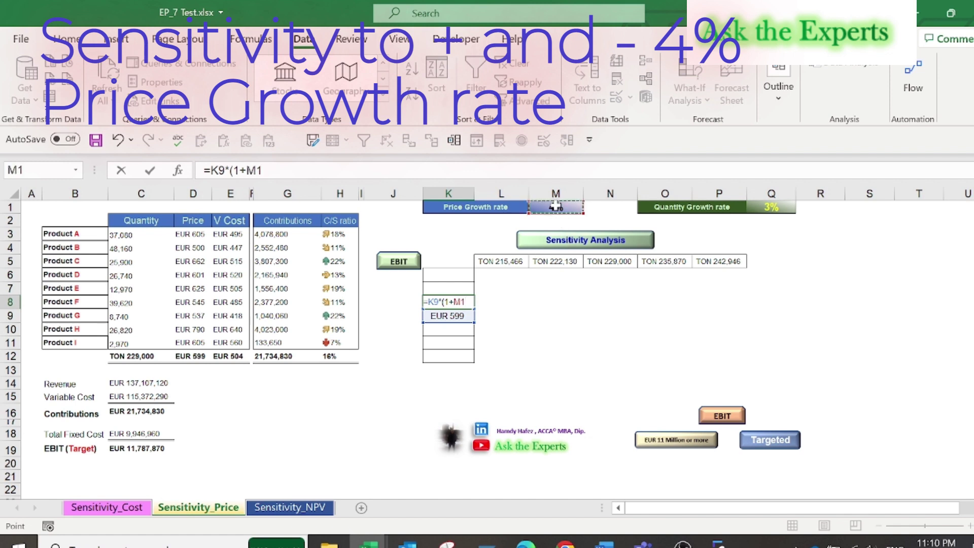
key(F4)
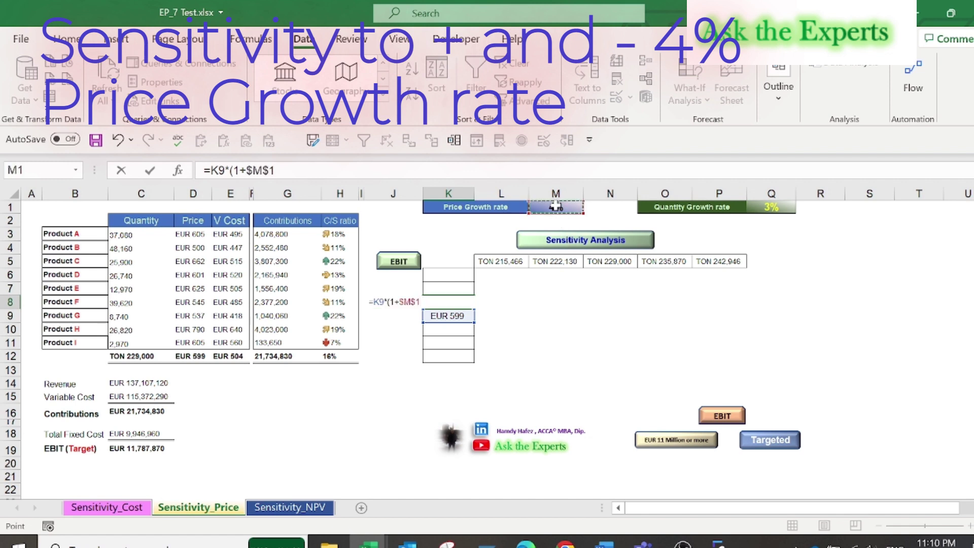
text())
key(Return)
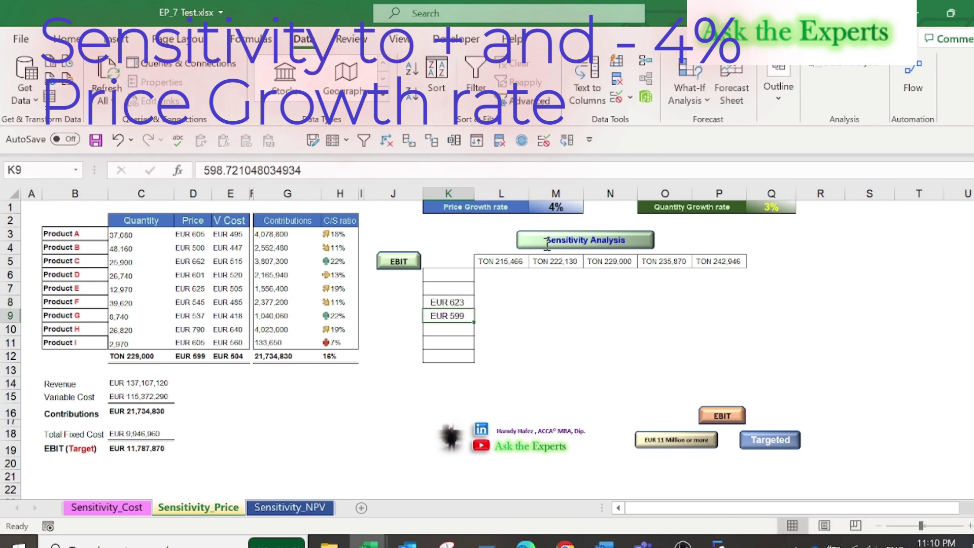
Copy the K8 price formula into K6:K7, giving EUR 648 and EUR 673.
click(453, 301)
key(ctrl+c)
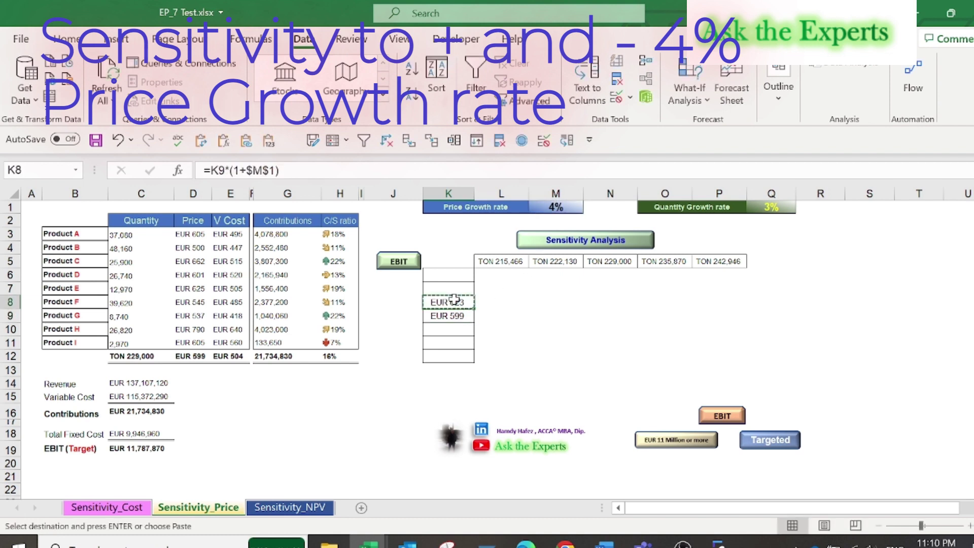
drag(453, 288, 453, 273)
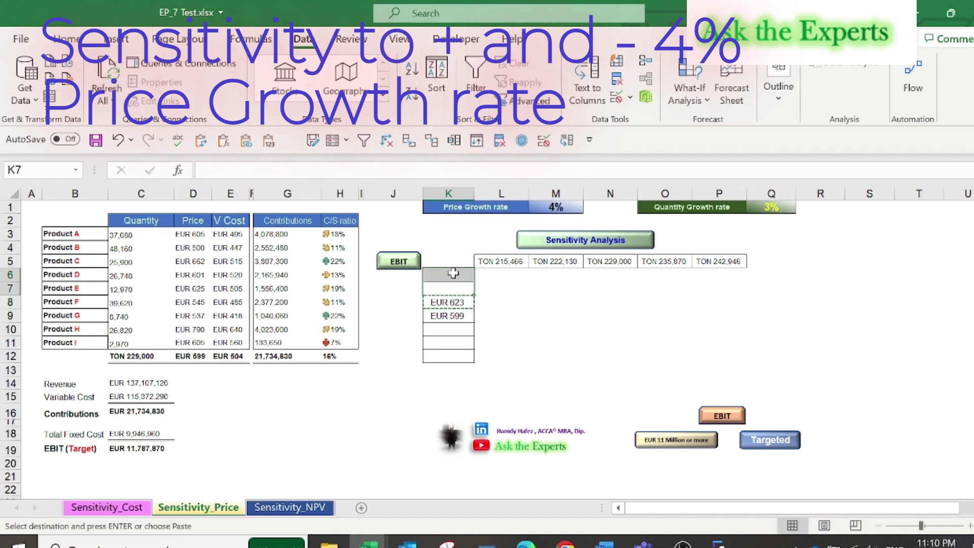
key(ctrl+v)
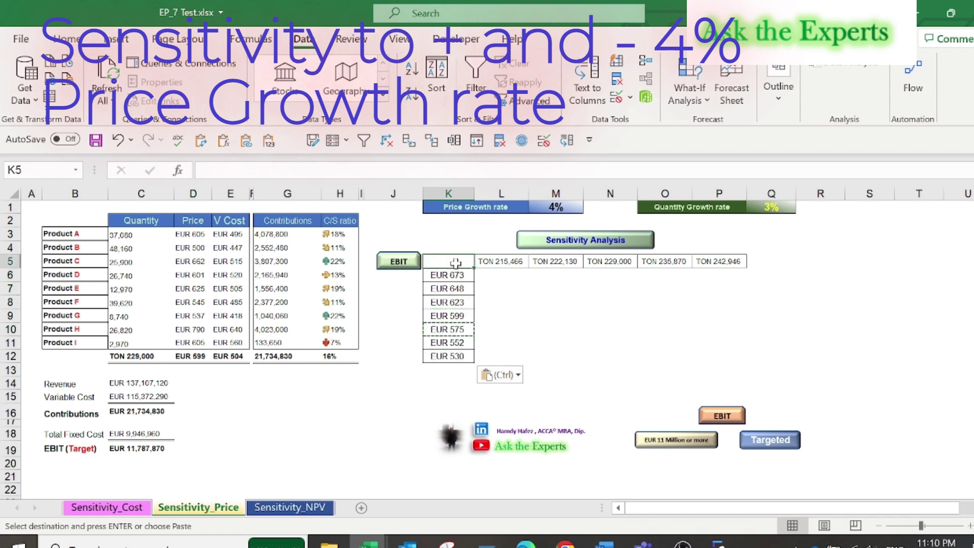
Link the K5 corner to EBIT in C19 and select the K5:P12 grid.
key(Escape)
text(=)
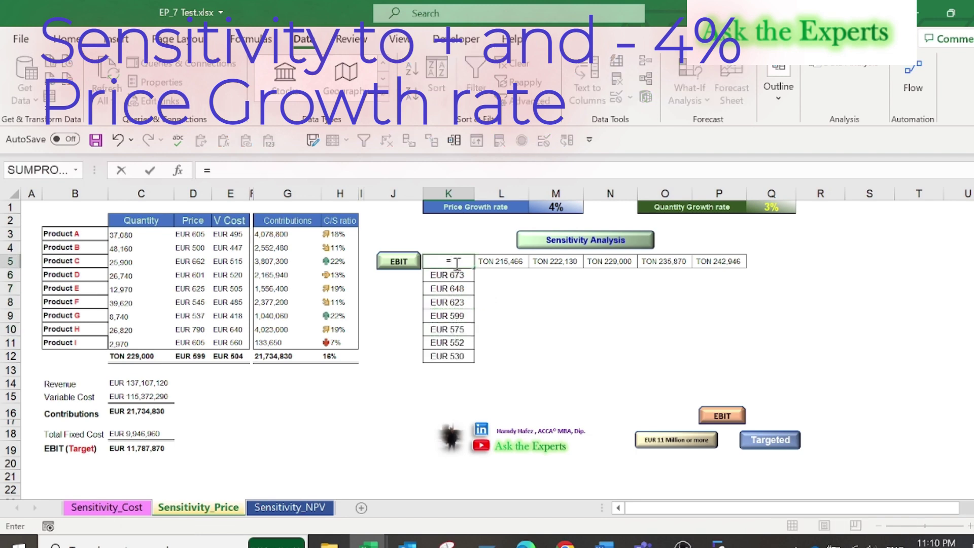
click(149, 447)
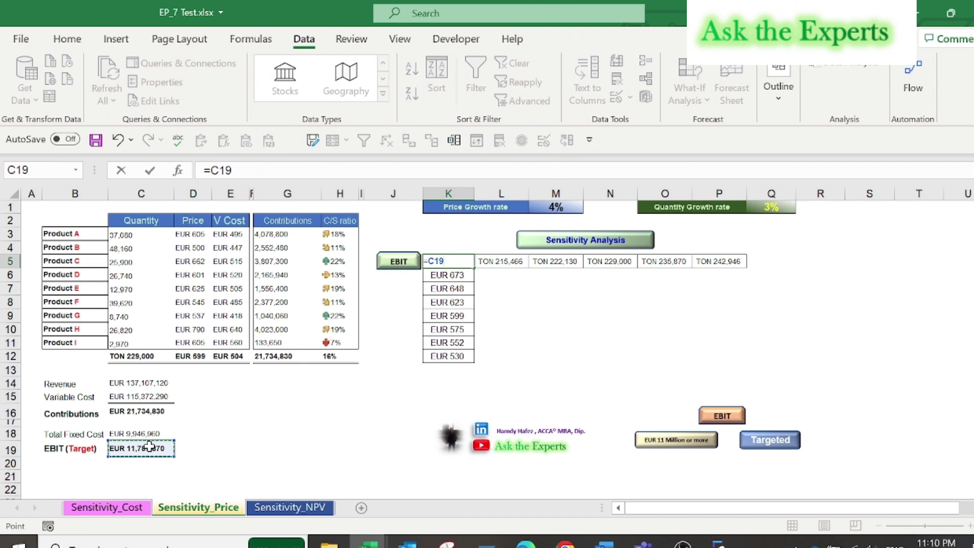
key(Return)
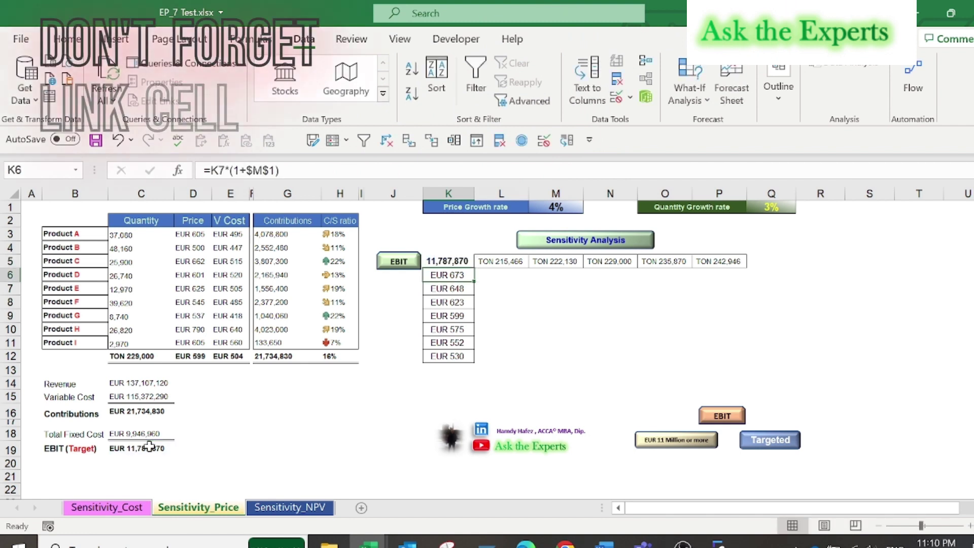
click(442, 258)
key(ctrl+shift+Down)
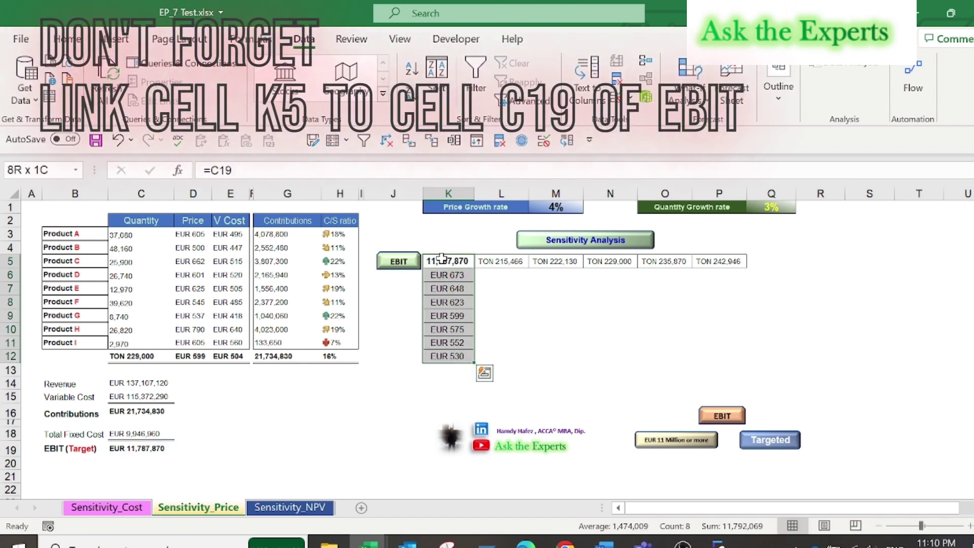
key(ctrl+shift+Right)
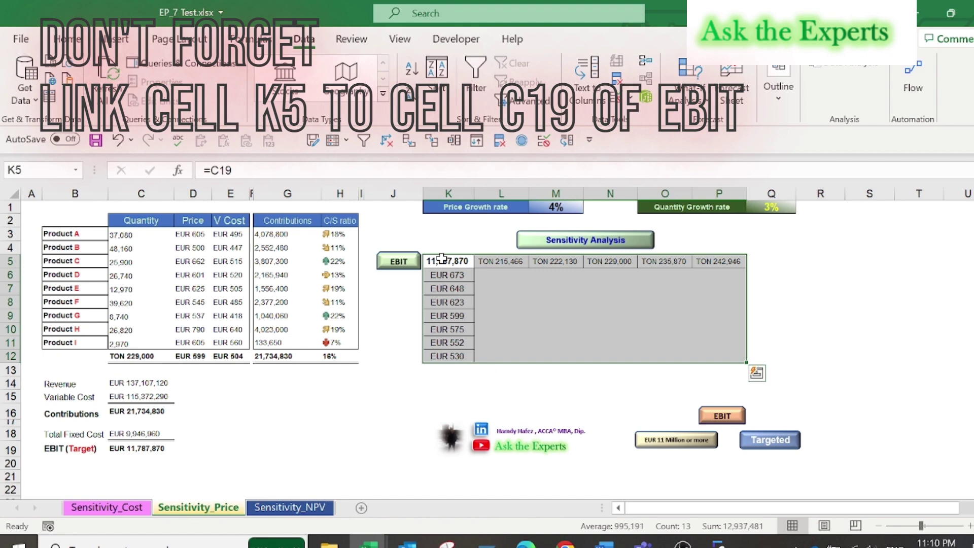
Create a two-variable data table with D12 as column input and C12 as row input.
click(689, 85)
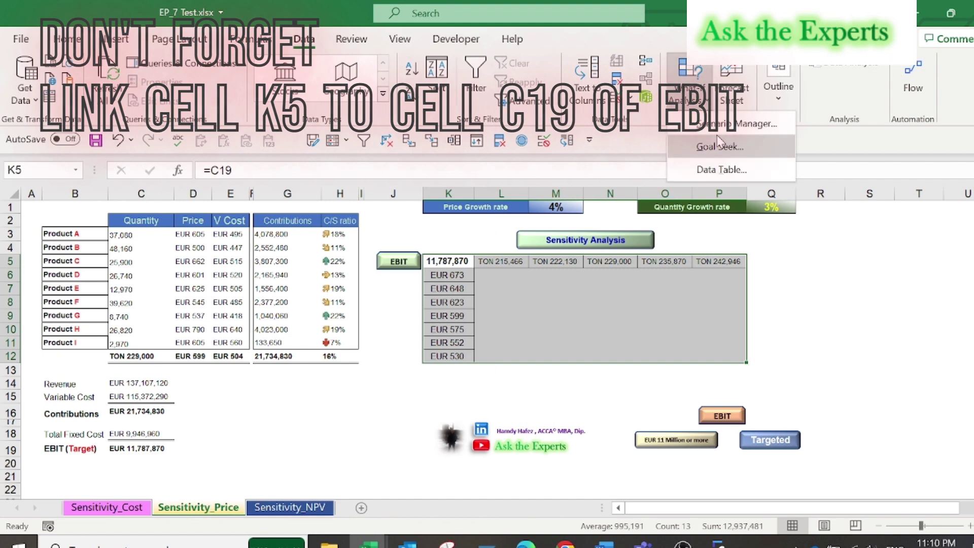
click(721, 169)
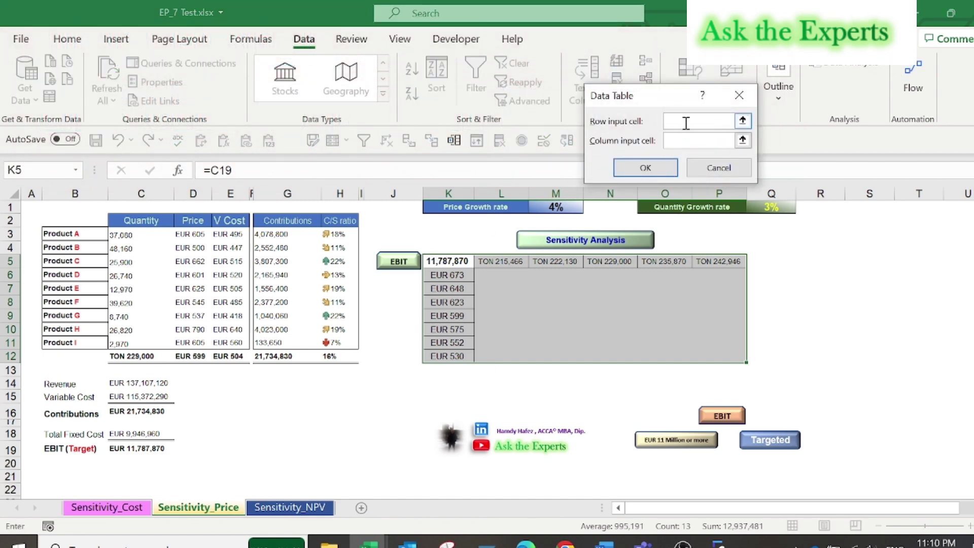
click(690, 143)
click(199, 356)
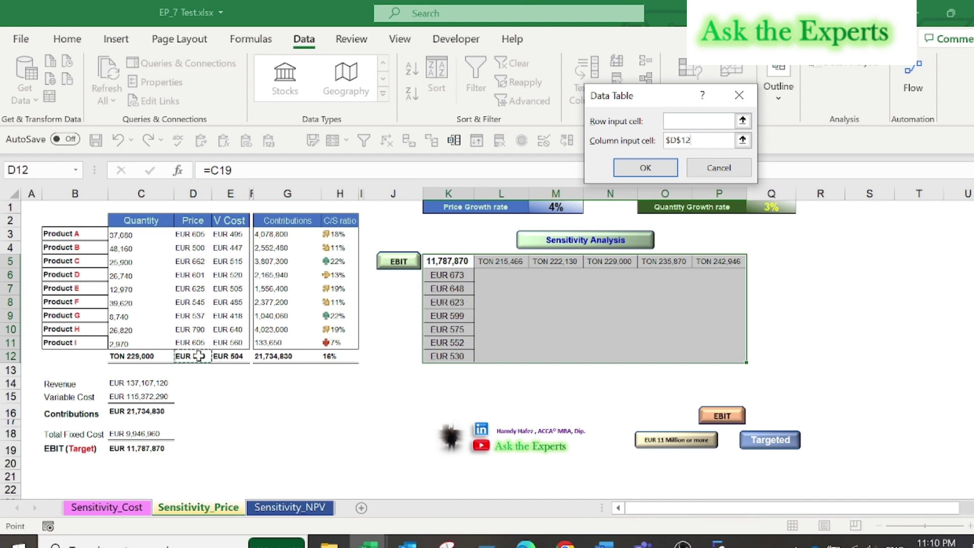
click(711, 121)
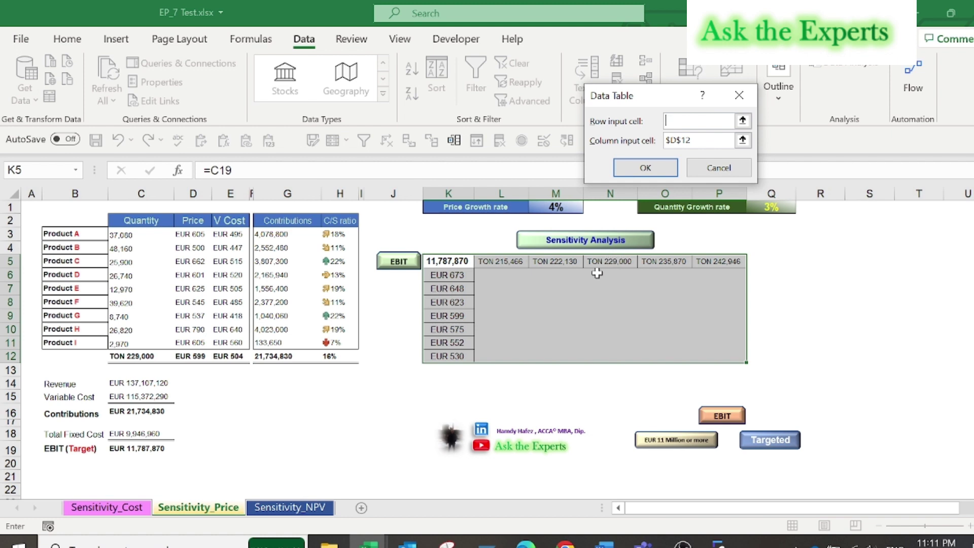
click(152, 355)
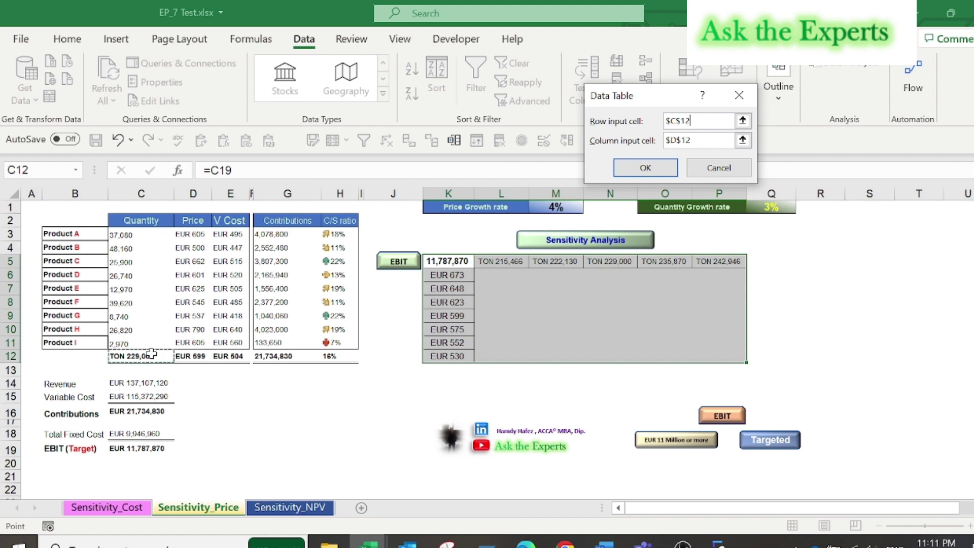
click(632, 172)
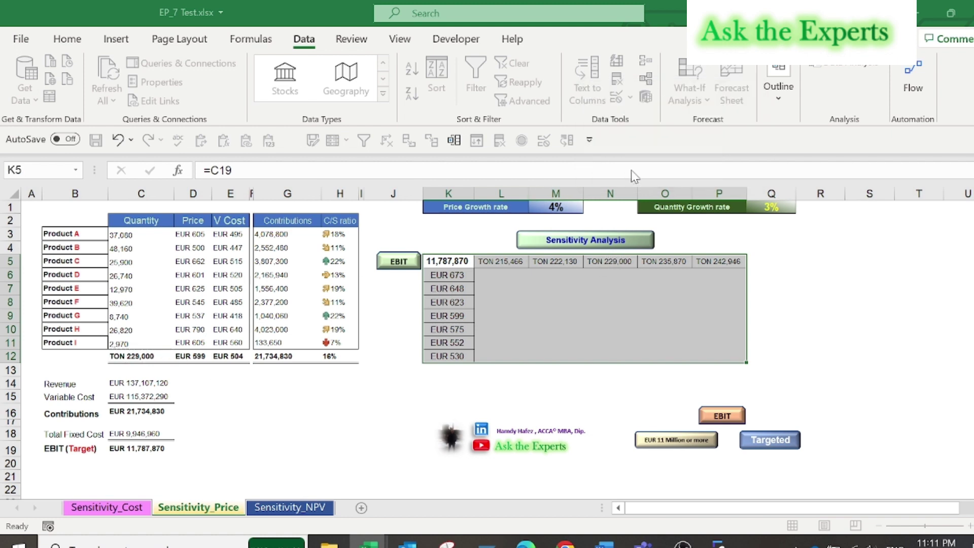
Apply the circled Indicators icon set to the EBIT results in L6:P12.
drag(526, 280, 713, 353)
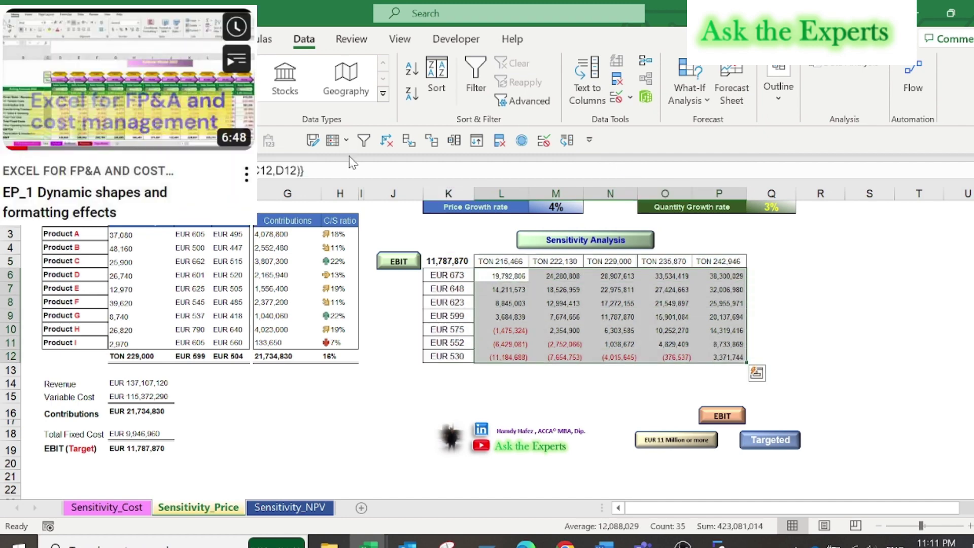
click(347, 141)
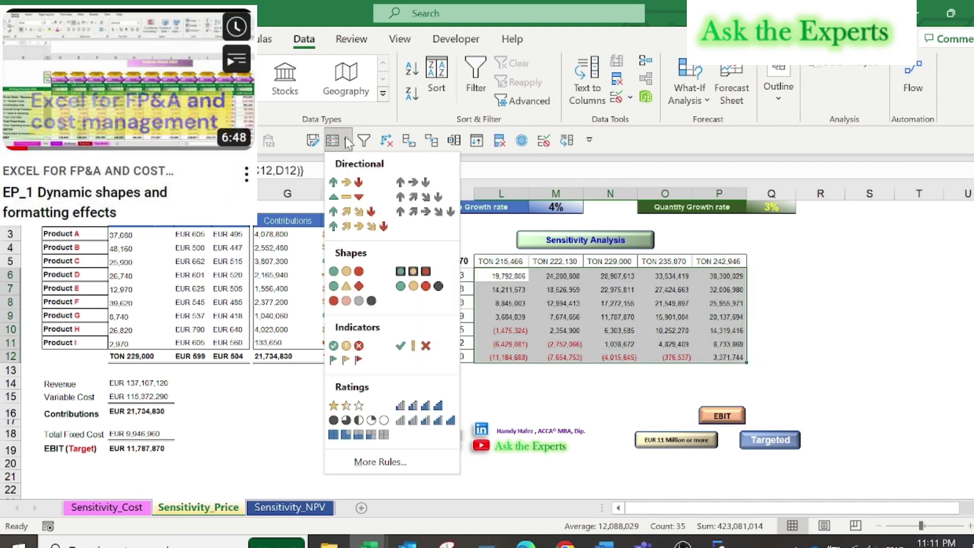
click(358, 347)
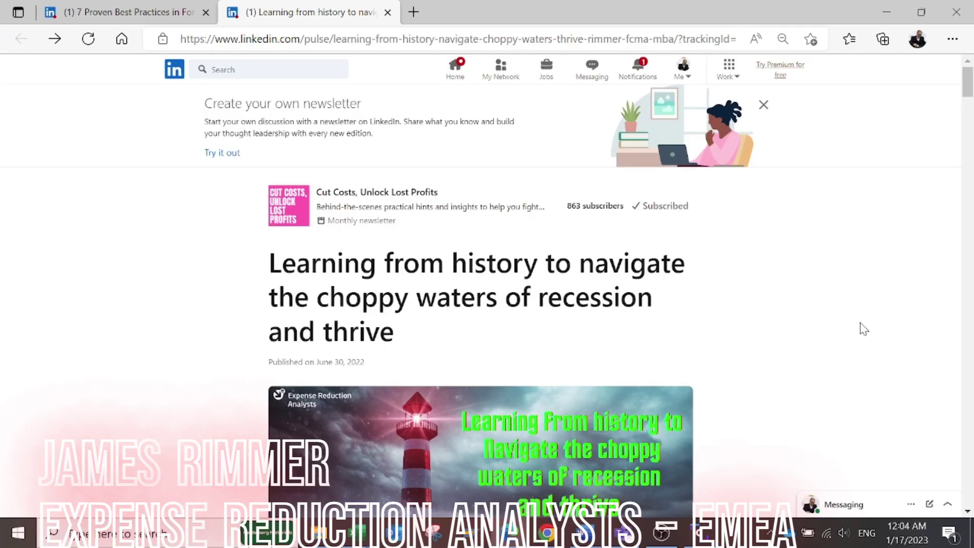
scroll(864, 329, down, 6)
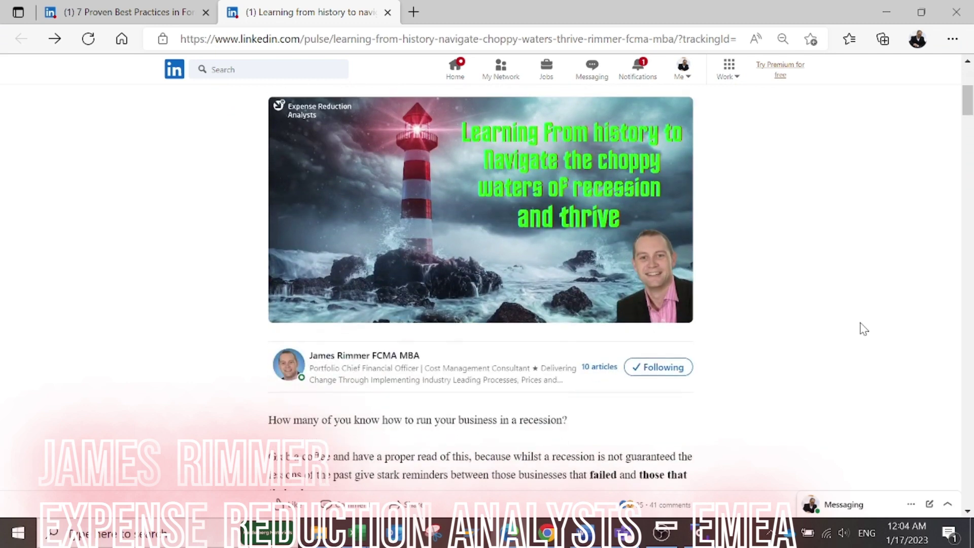
scroll(864, 329, down, 2)
scroll(864, 329, up, 2)
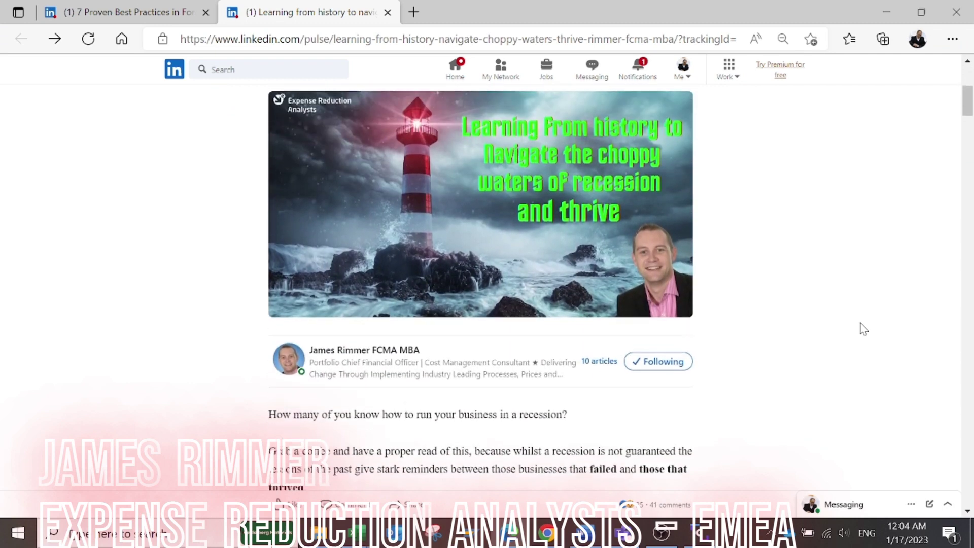
scroll(864, 328, up, 5)
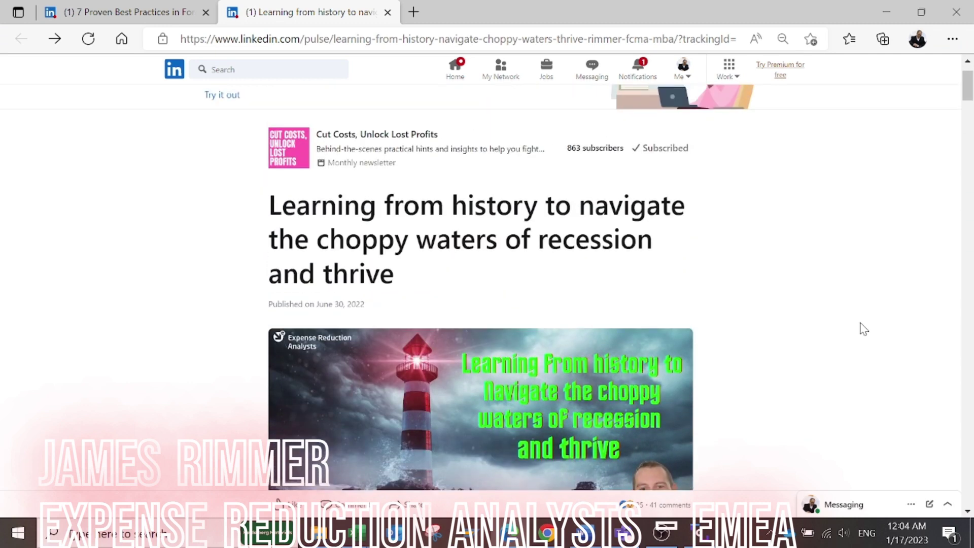
scroll(864, 328, down, 2)
scroll(864, 329, up, 2)
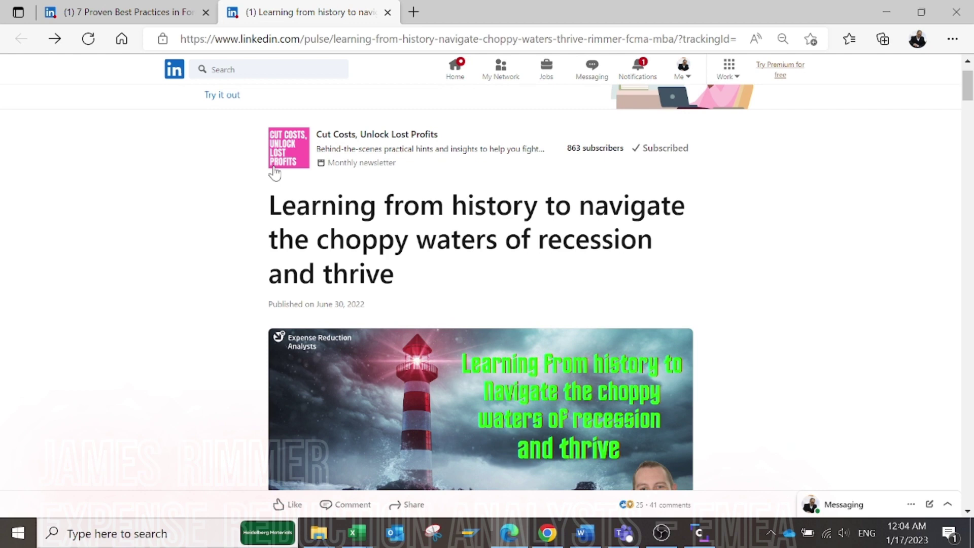
scroll(474, 288, down, 2)
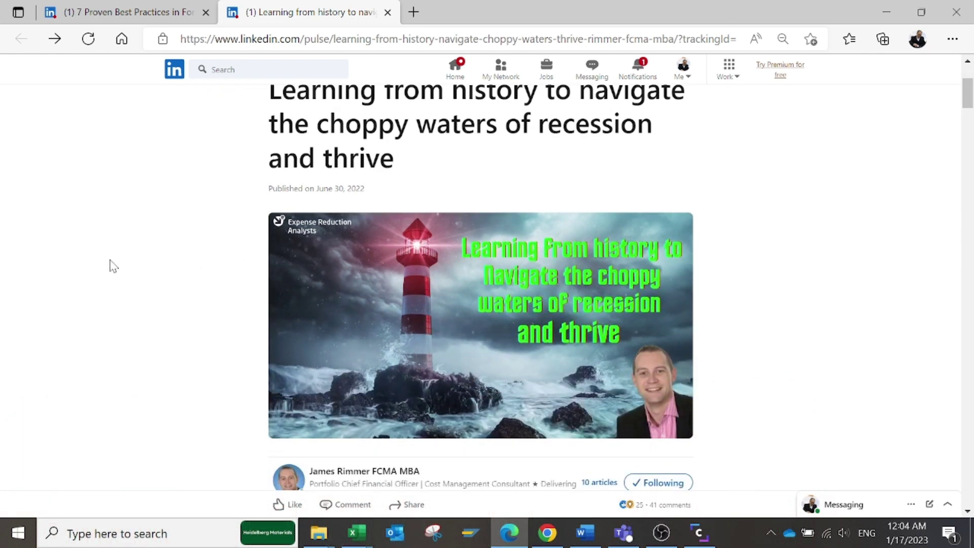
scroll(109, 265, down, 1)
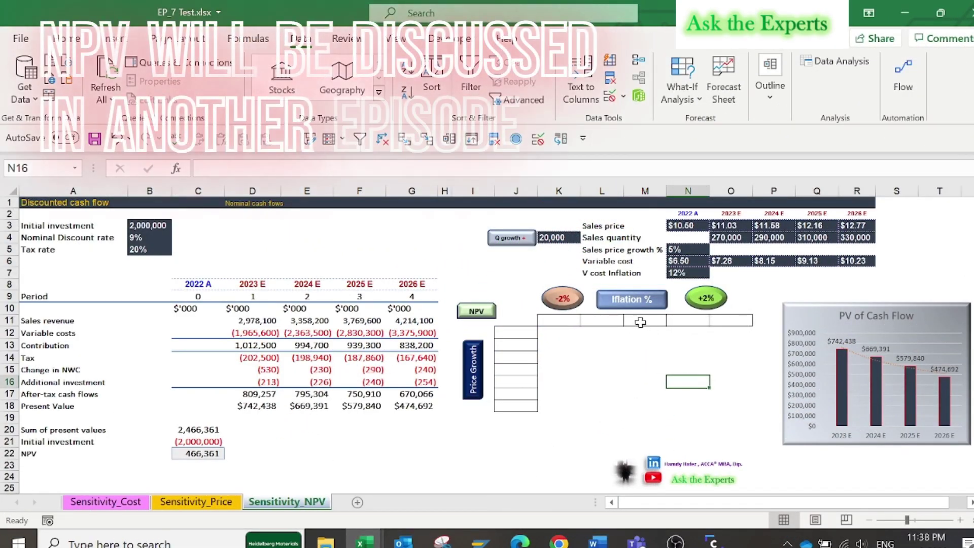
Paste the 12% V cost Inflation from N7 into M11 as a plain value.
click(640, 321)
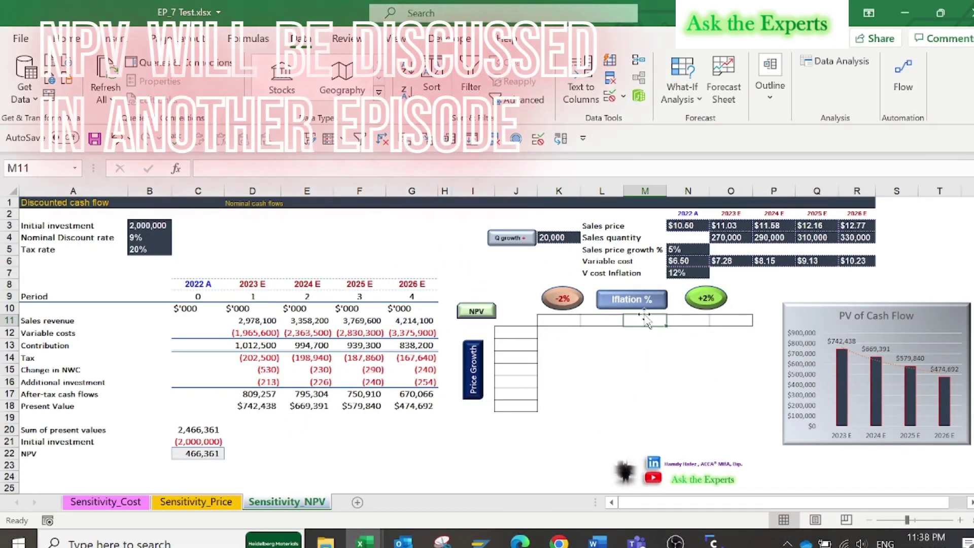
click(675, 273)
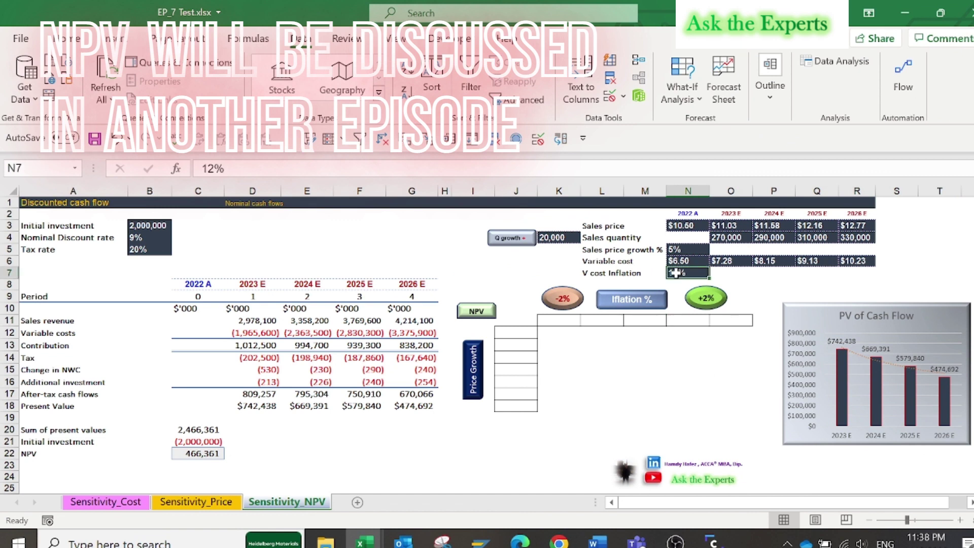
key(ctrl+c)
click(642, 320)
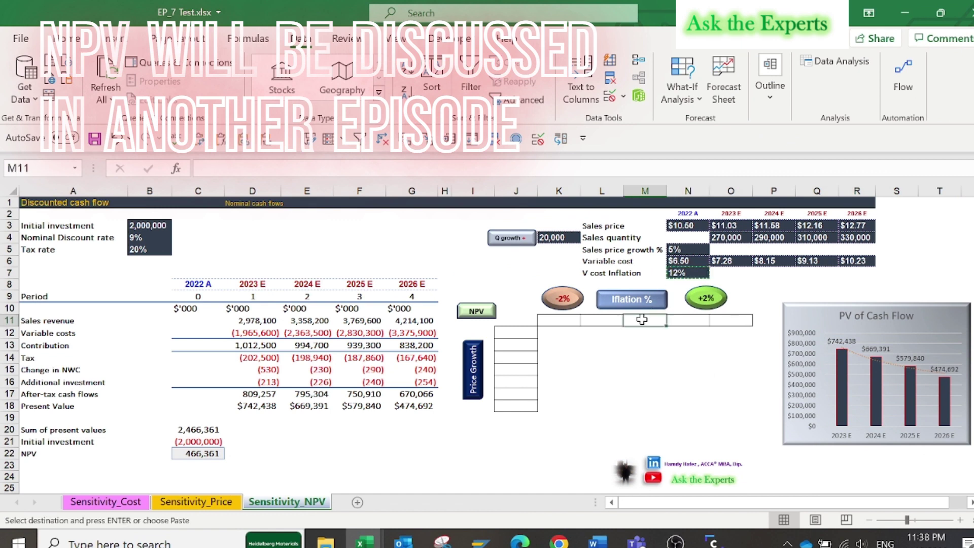
right_click(642, 320)
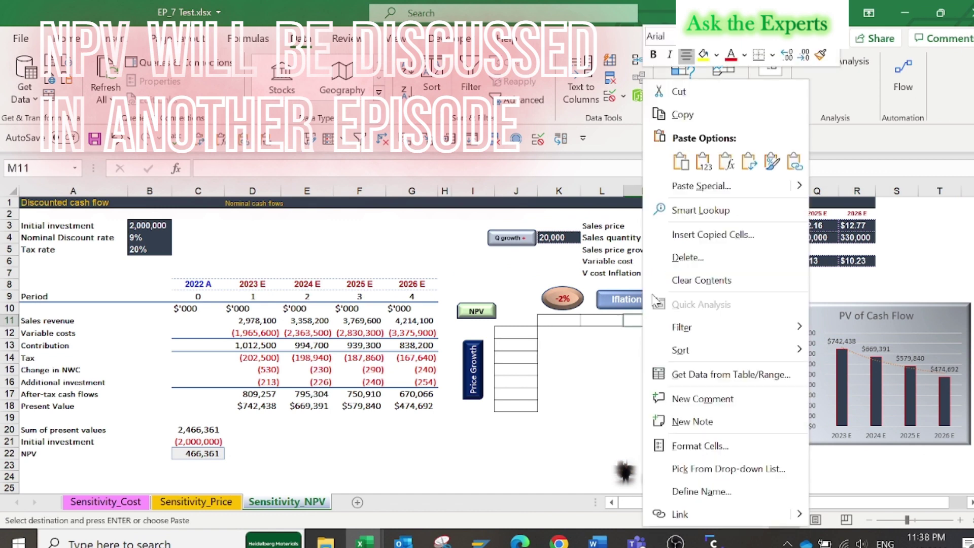
click(703, 163)
Fill N11 and O11 with =M11+2% steps, giving 14% and 16%.
click(679, 321)
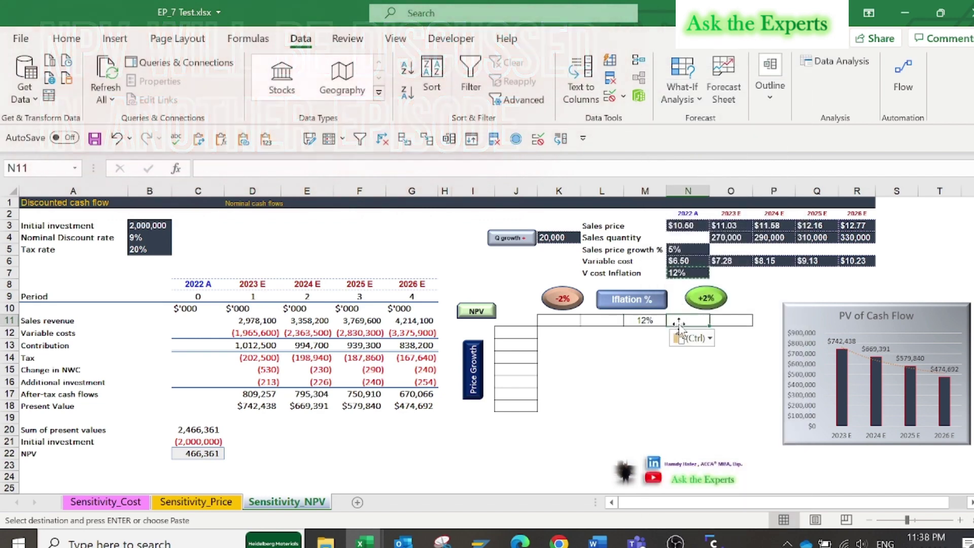
text(=)
click(647, 321)
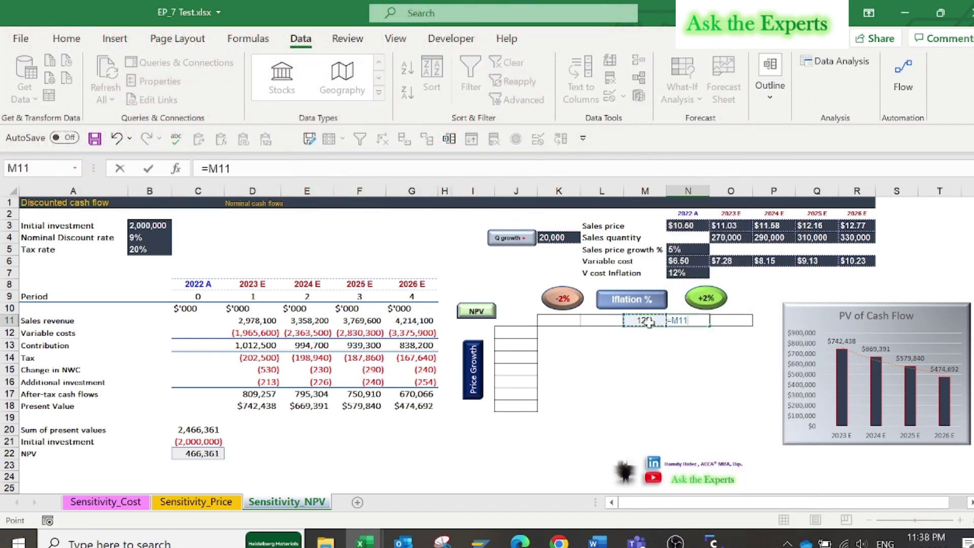
text(+2%)
key(Return)
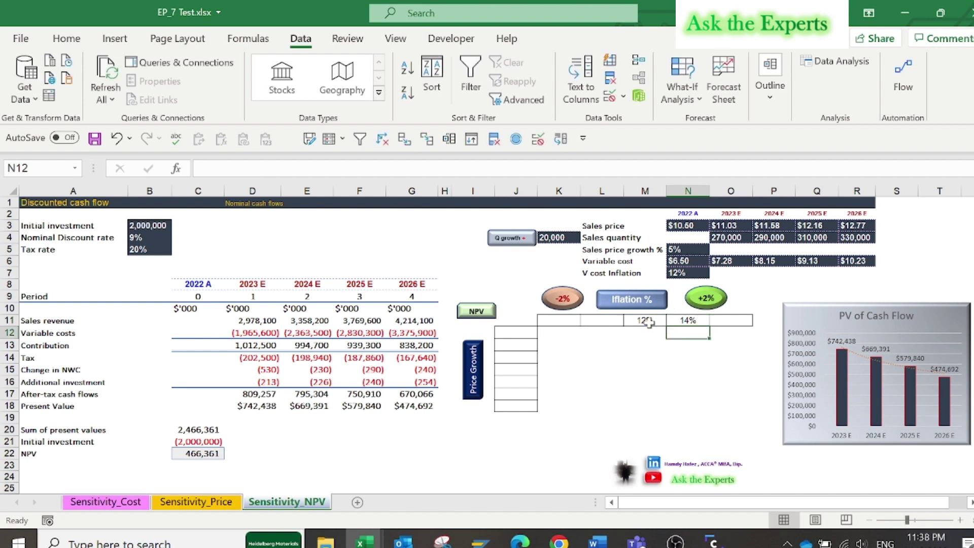
click(696, 320)
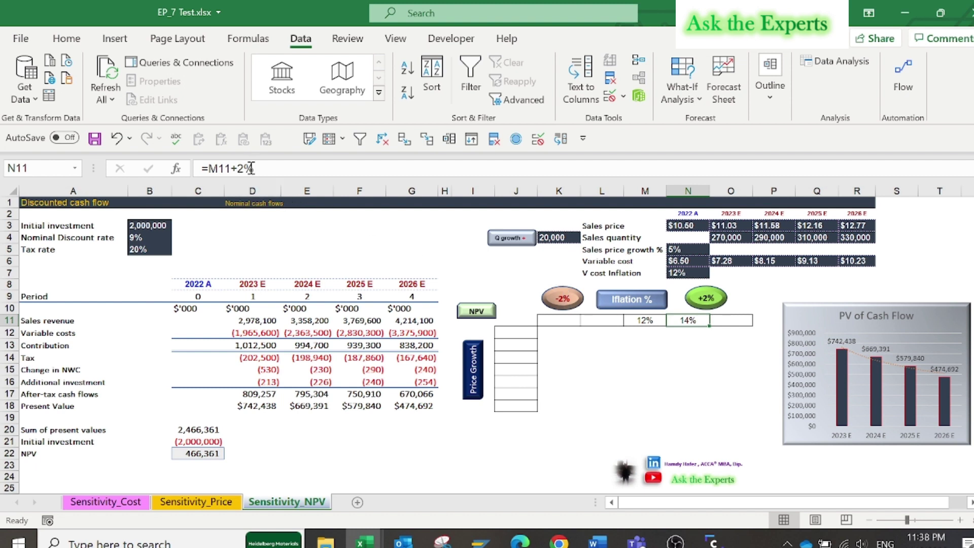
key(ctrl+c)
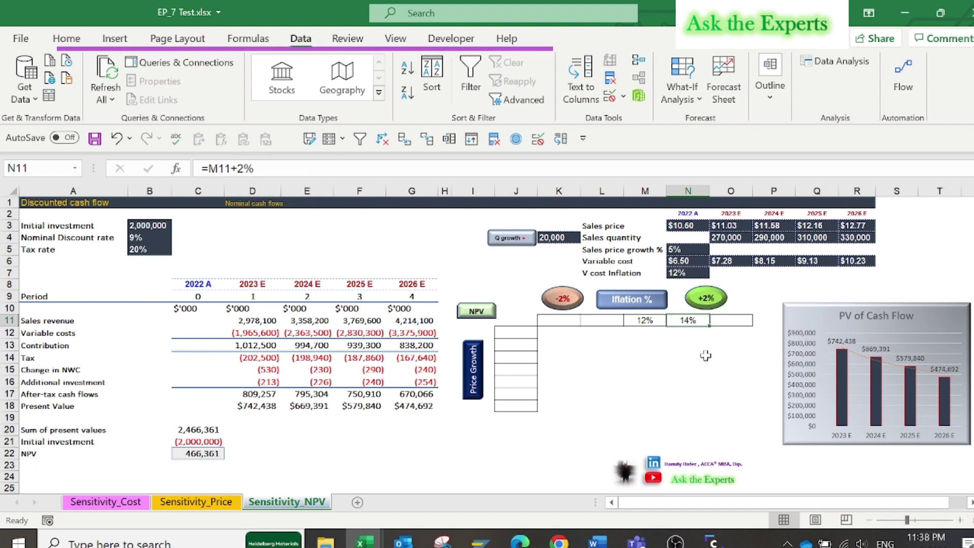
click(731, 321)
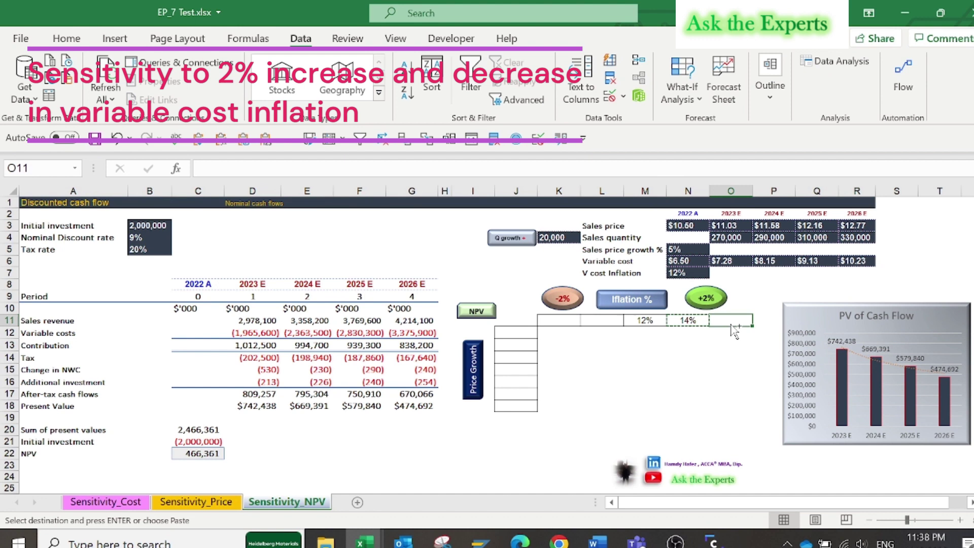
key(ctrl+v)
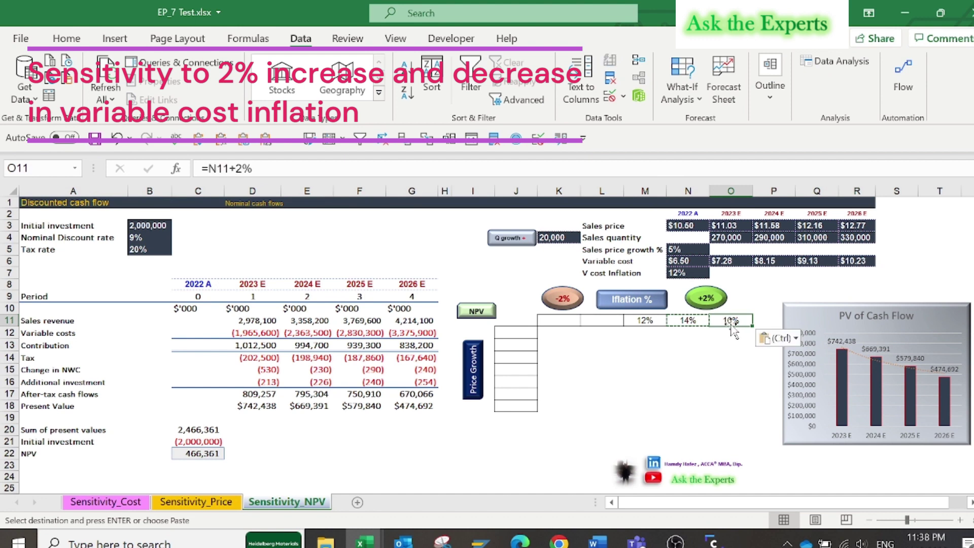
Fill L11 and K11 with minus-2% formulas from M11, giving 10% and 8%.
click(644, 322)
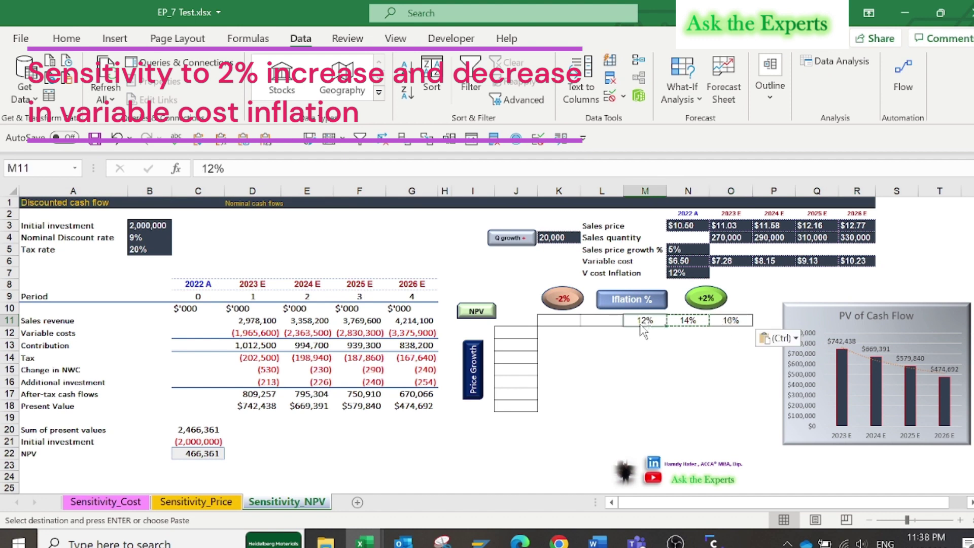
key(ctrl)
key(Escape)
click(612, 321)
text(=)
click(642, 320)
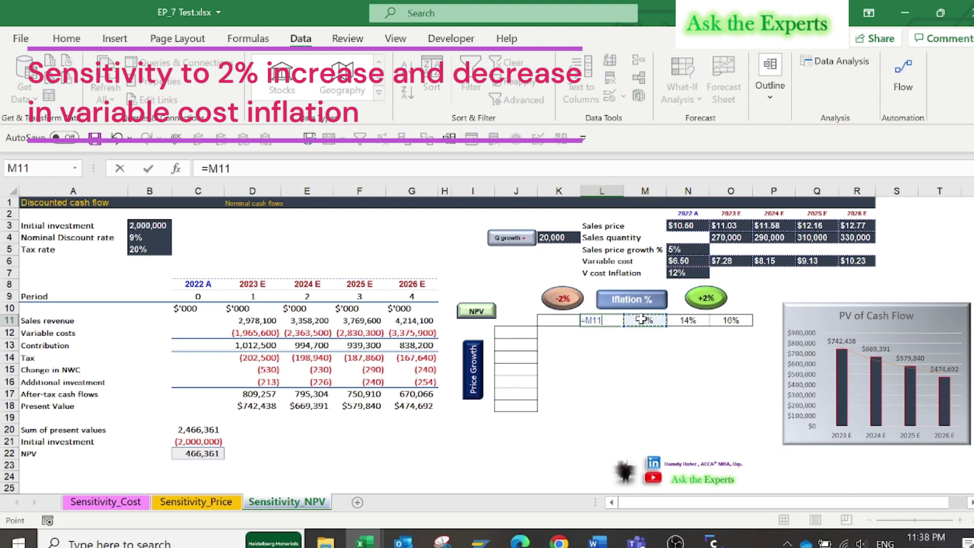
text(-2)
key(Return)
click(611, 320)
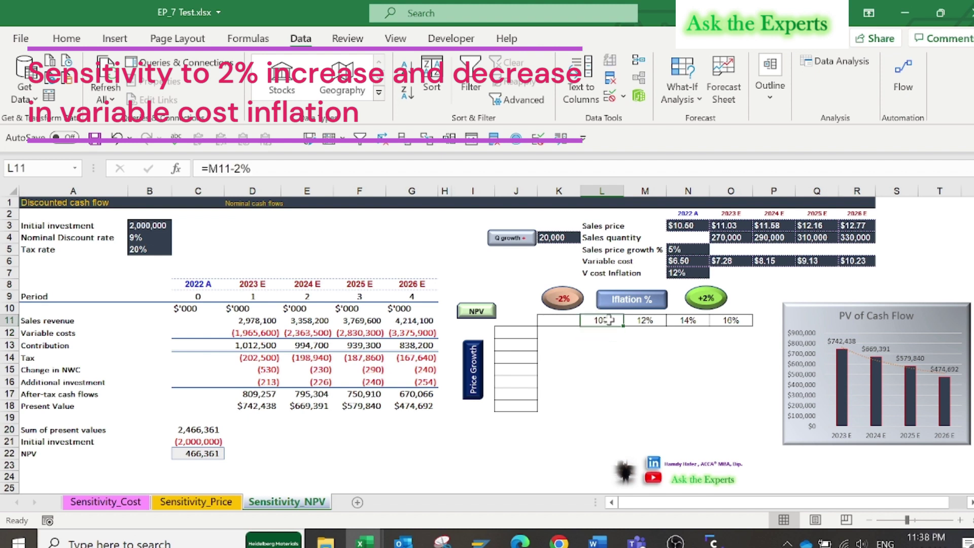
key(ctrl+c)
click(553, 321)
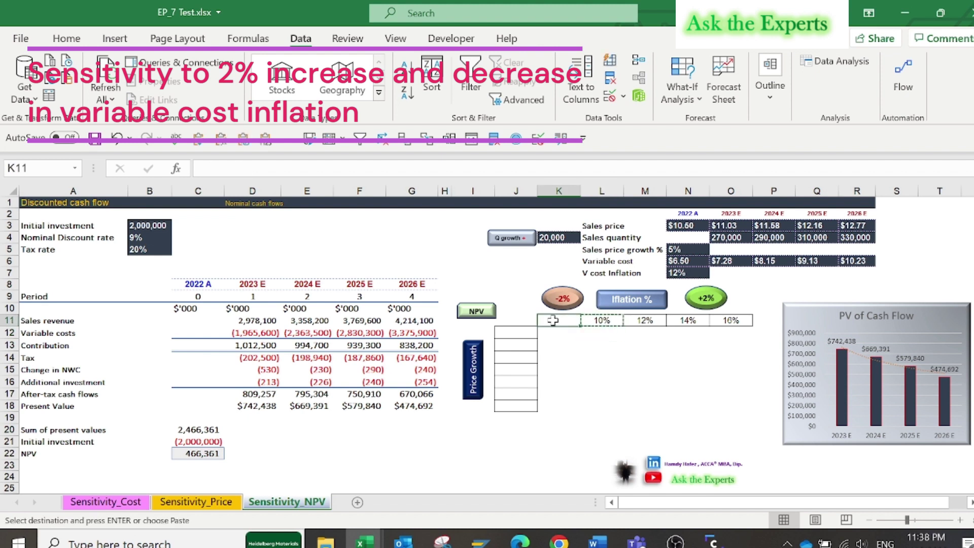
key(ctrl+v)
click(519, 368)
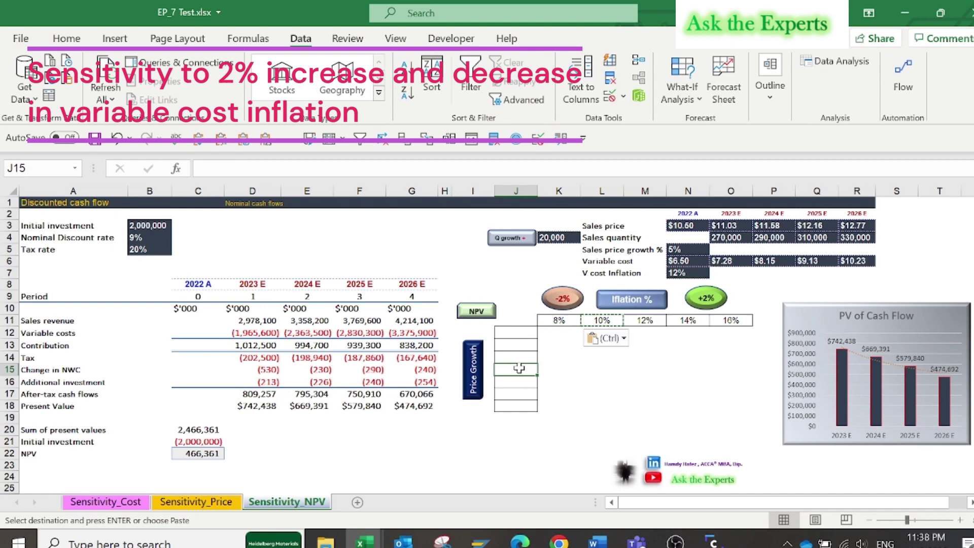
Paste the 5% Sales price growth into J15 as a plain value.
click(674, 249)
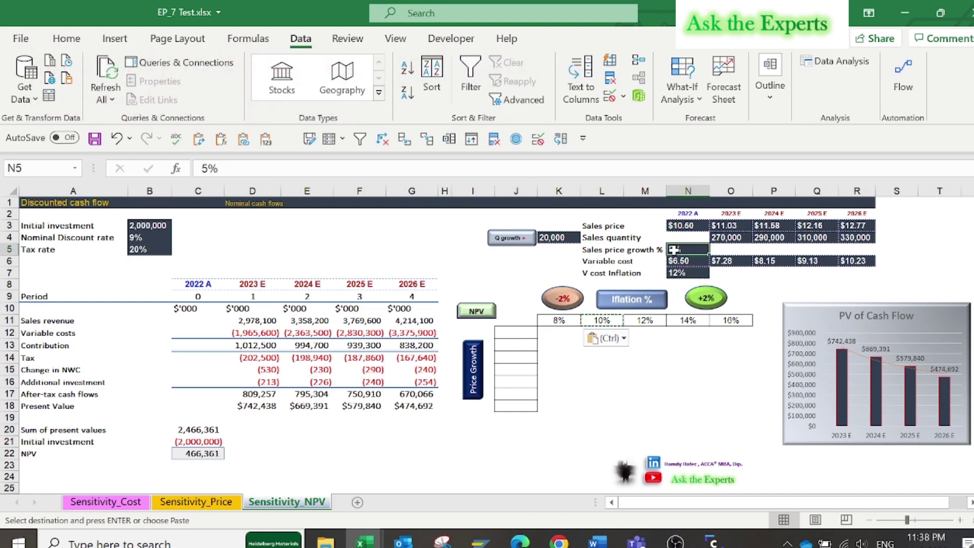
key(ctrl+c)
click(524, 369)
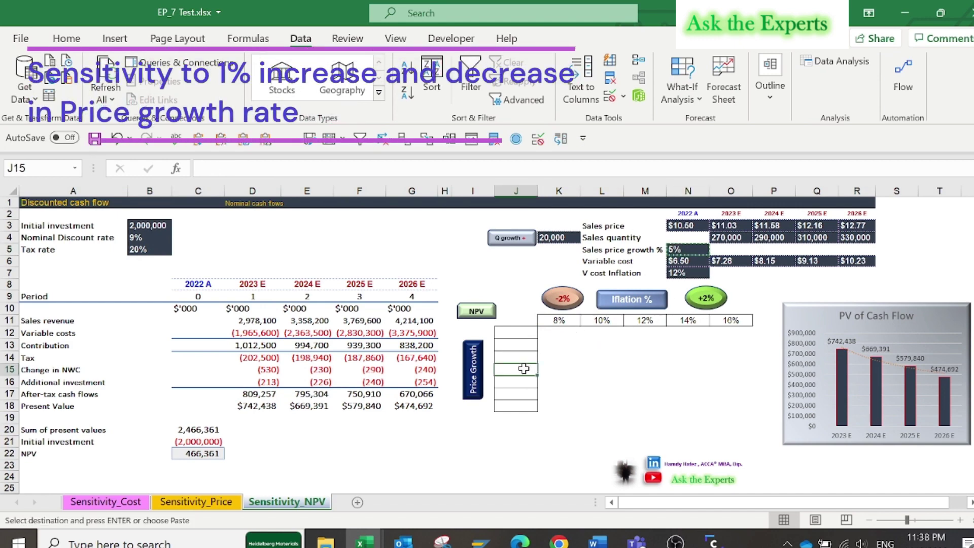
right_click(525, 369)
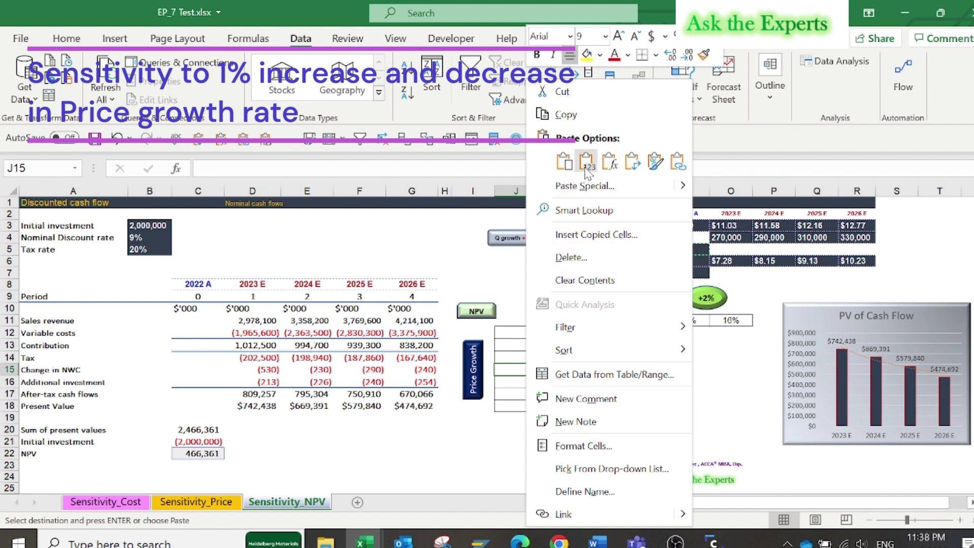
click(586, 163)
Enter =J15+1% in J14 and copy it up into J12:J13 for 6–8%.
click(506, 358)
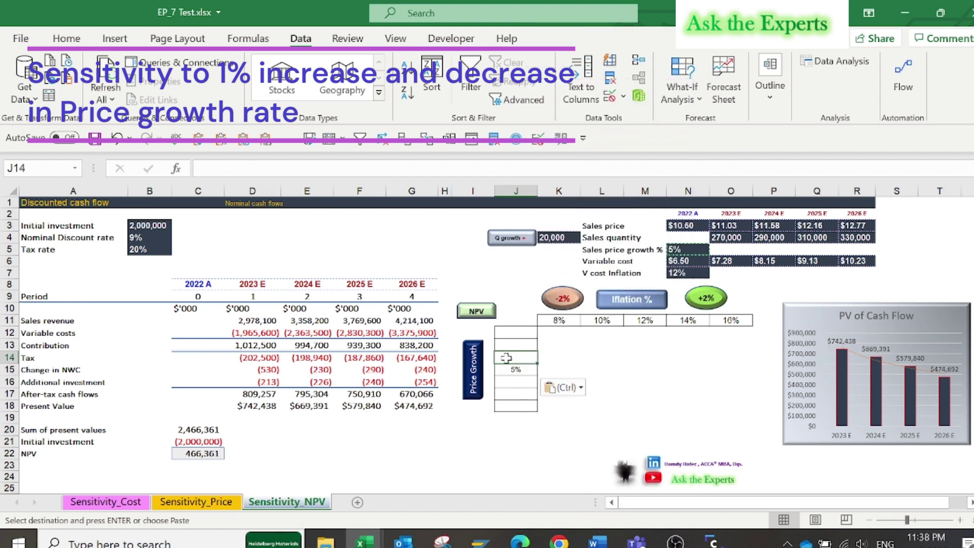
text(=)
click(514, 369)
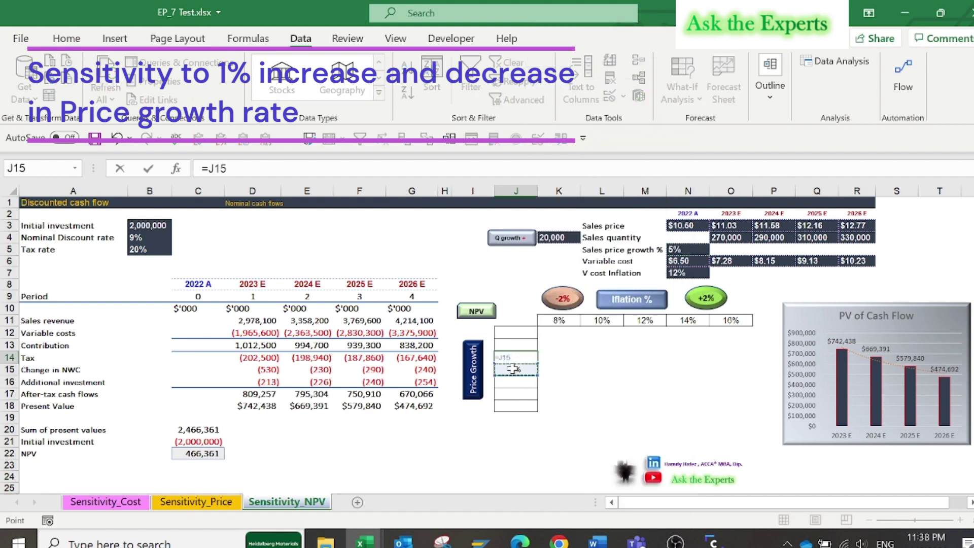
text(+1%)
key(Return)
click(516, 357)
key(ctrl+c)
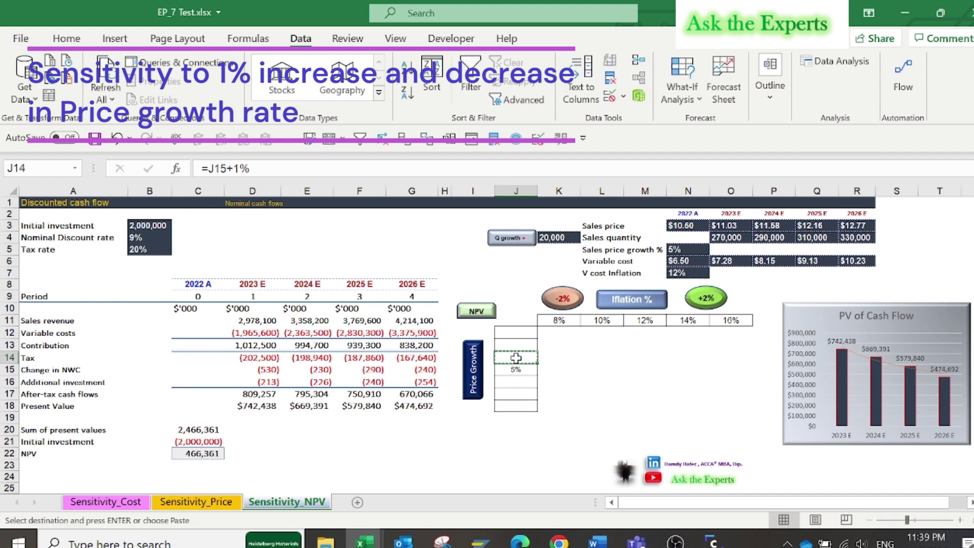
click(515, 346)
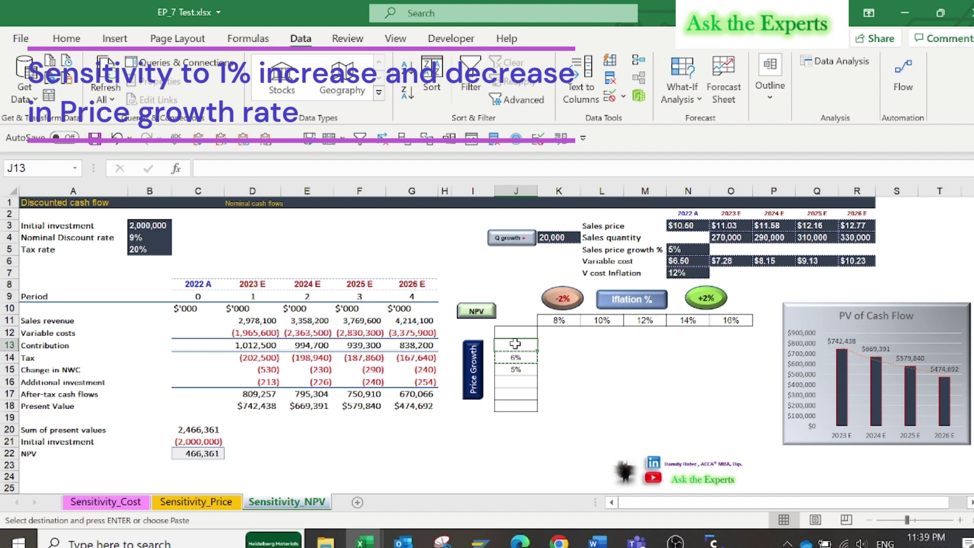
drag(514, 344, 514, 332)
key(ctrl+v)
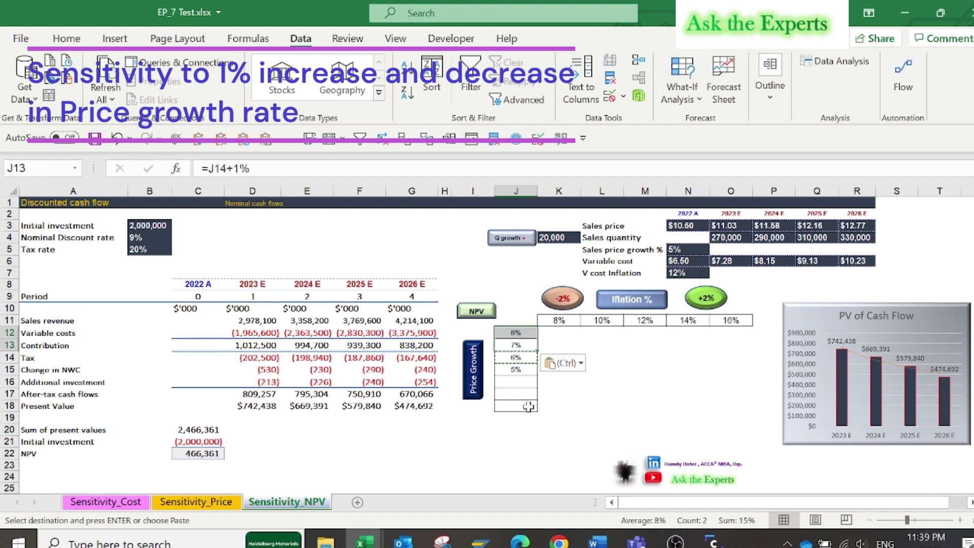
Enter a minus-1% formula from J15 in J16 and copy it into J17:J18.
click(515, 380)
text(=)
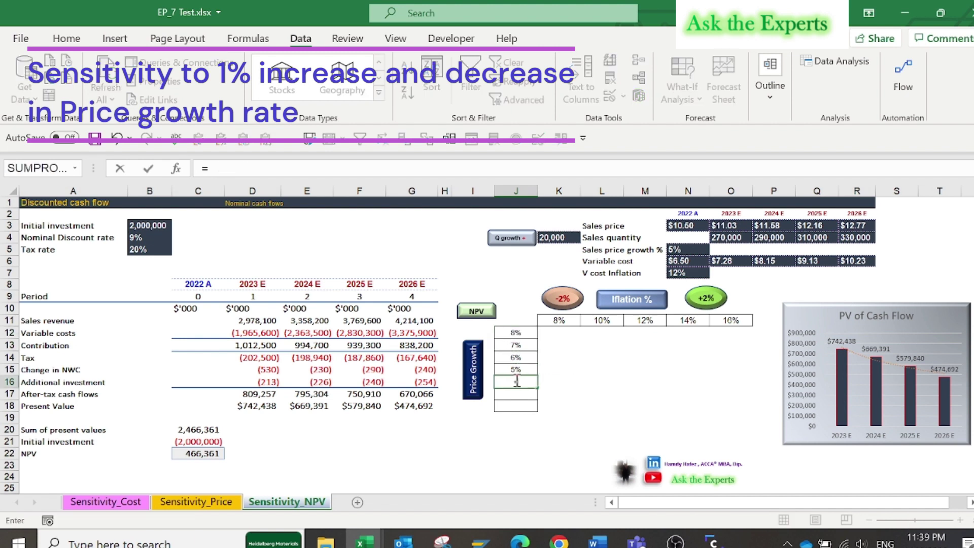
click(517, 369)
text(-1)
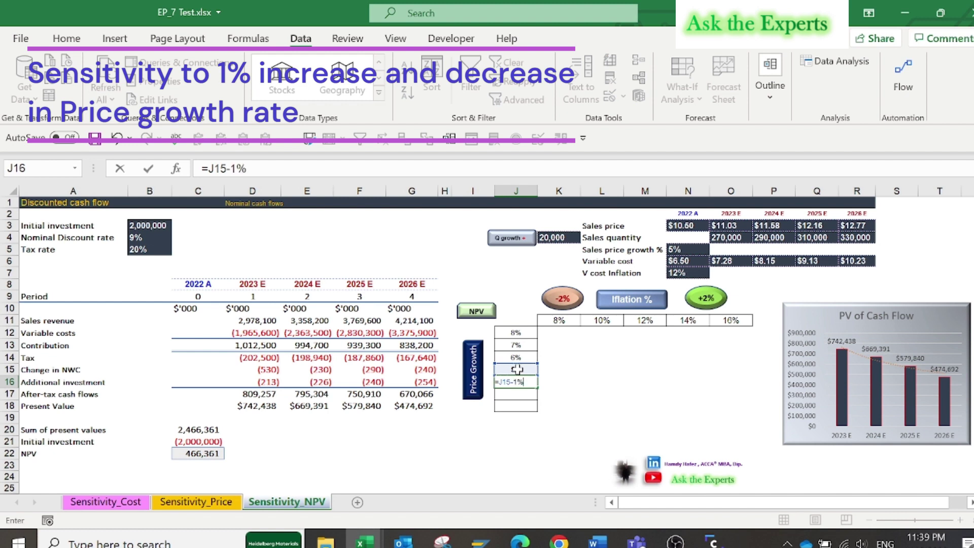
key(Return)
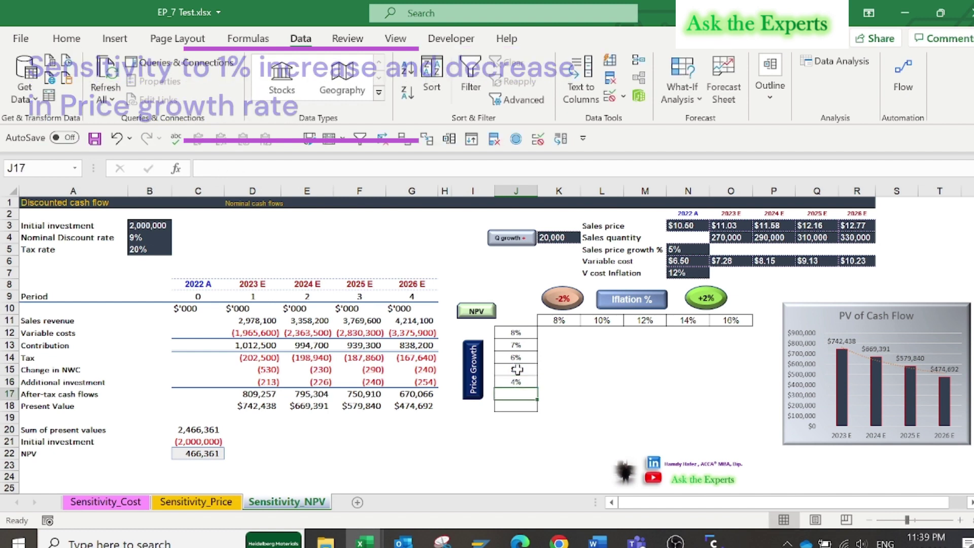
click(517, 381)
key(ctrl+c)
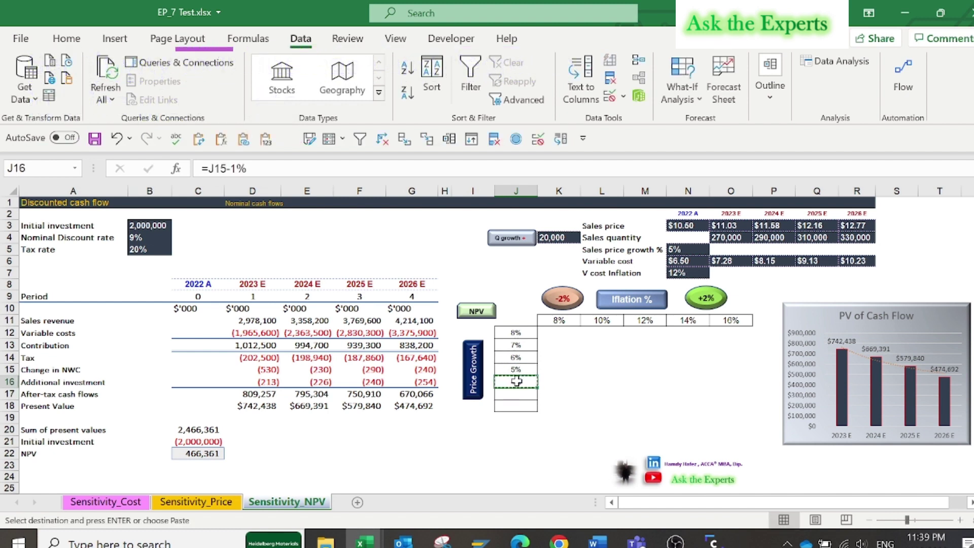
drag(516, 393, 514, 402)
key(ctrl+v)
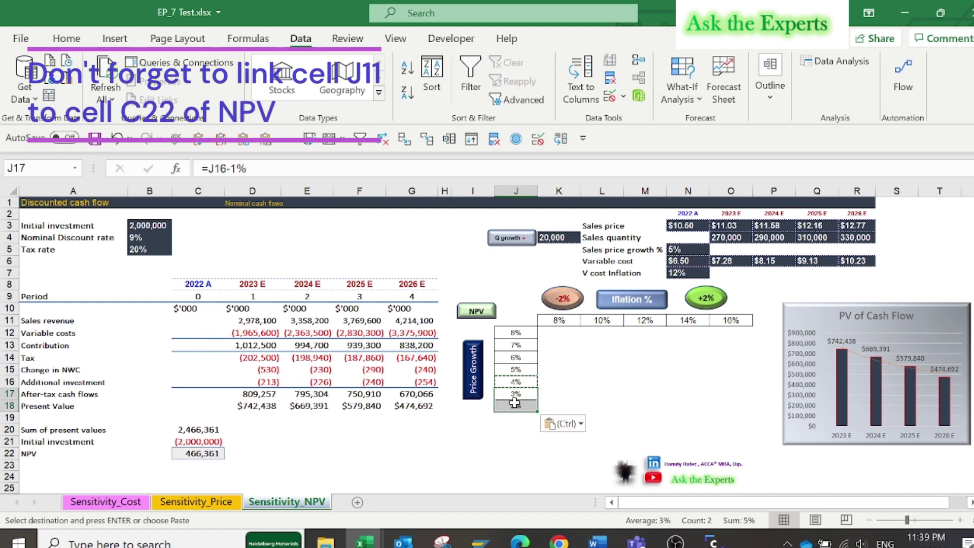
click(586, 372)
Link the table corner J11 to the NPV with =C22.
click(520, 318)
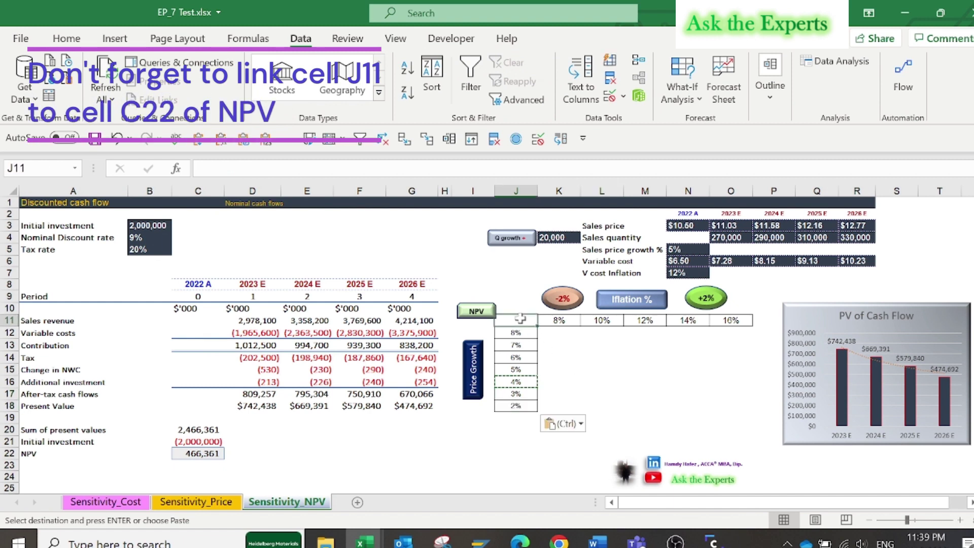
text(=)
click(188, 452)
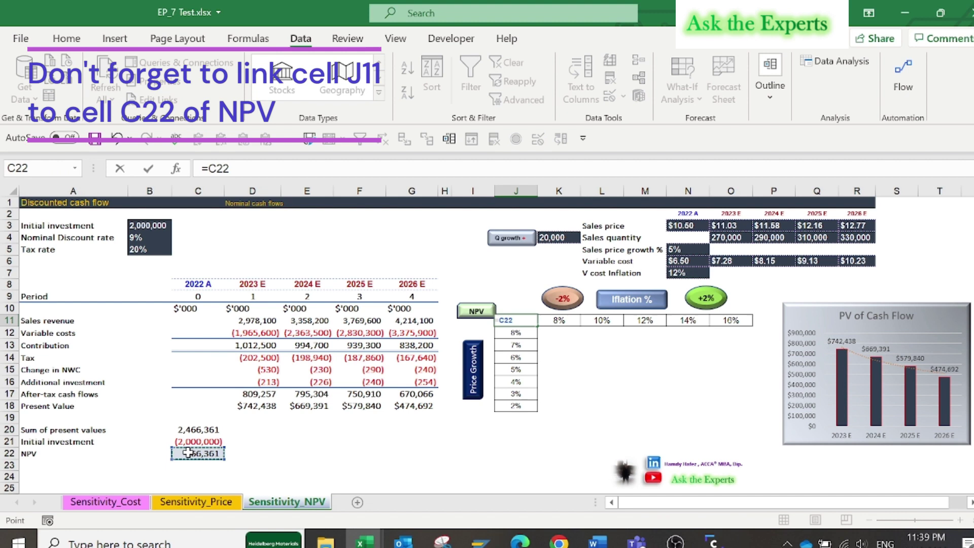
key(Return)
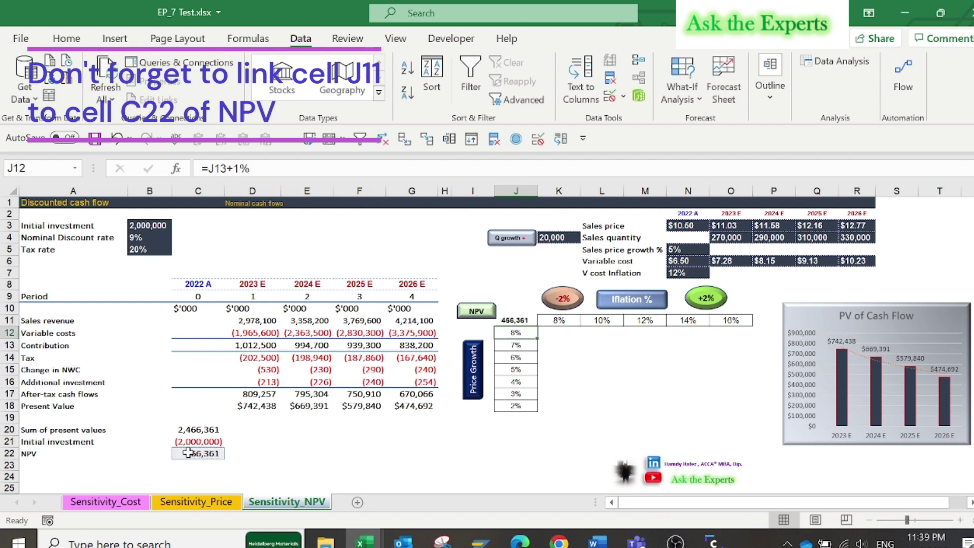
Create a Data Table on J11:O18 with row input N7 and column input N5.
click(510, 319)
key(ctrl+shift+Down)
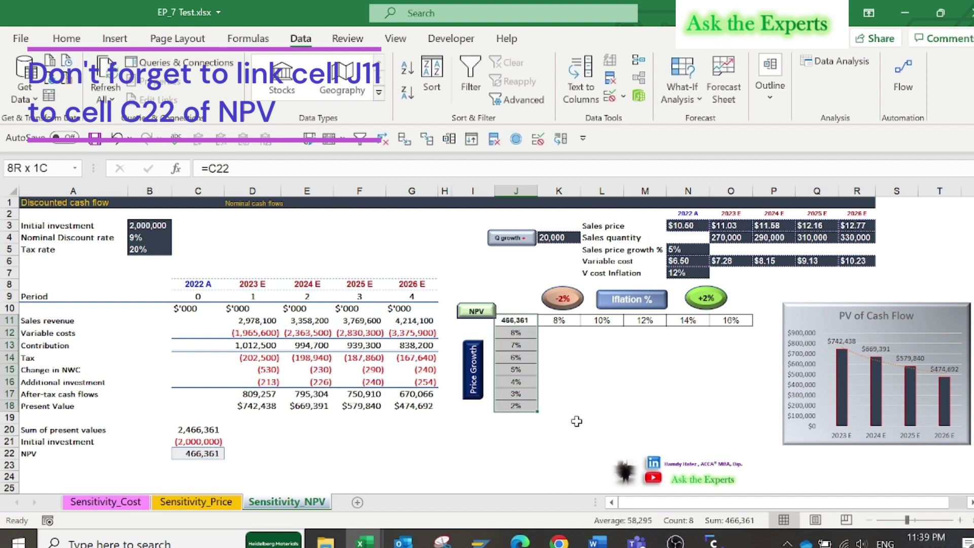
key(ctrl+shift+Right)
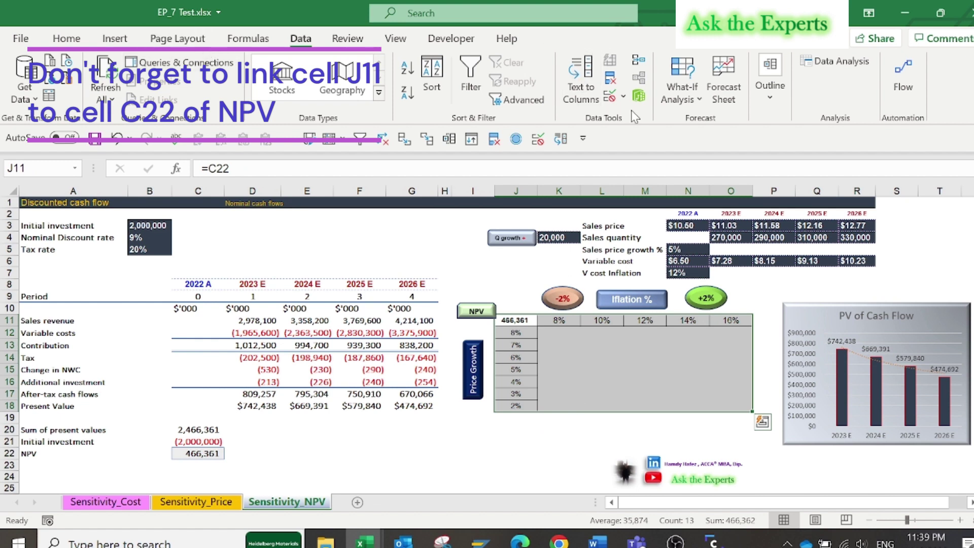
click(680, 93)
click(693, 169)
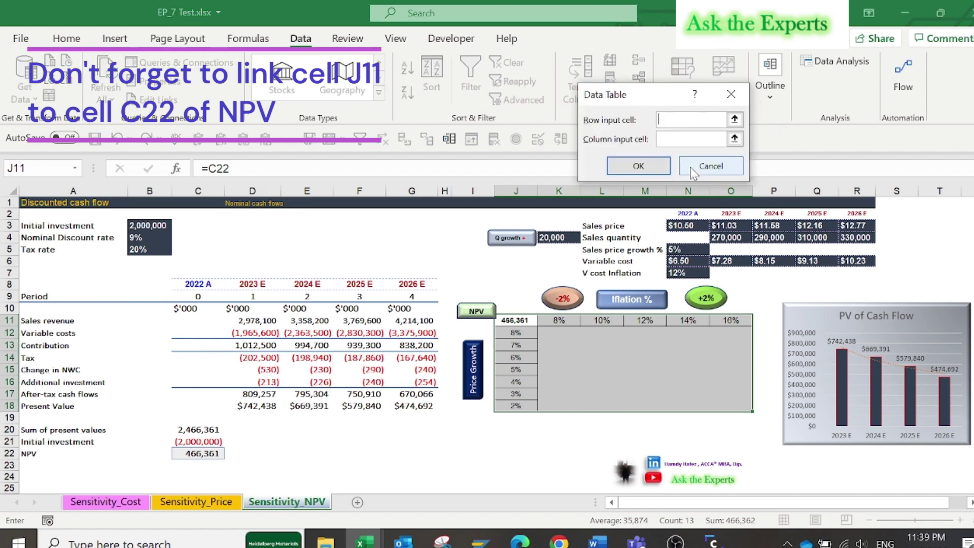
click(665, 137)
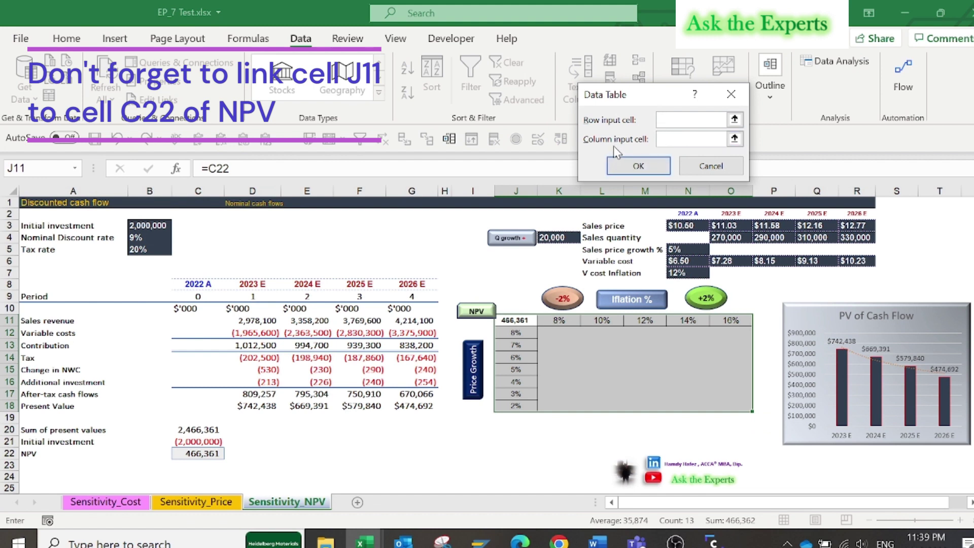
click(691, 120)
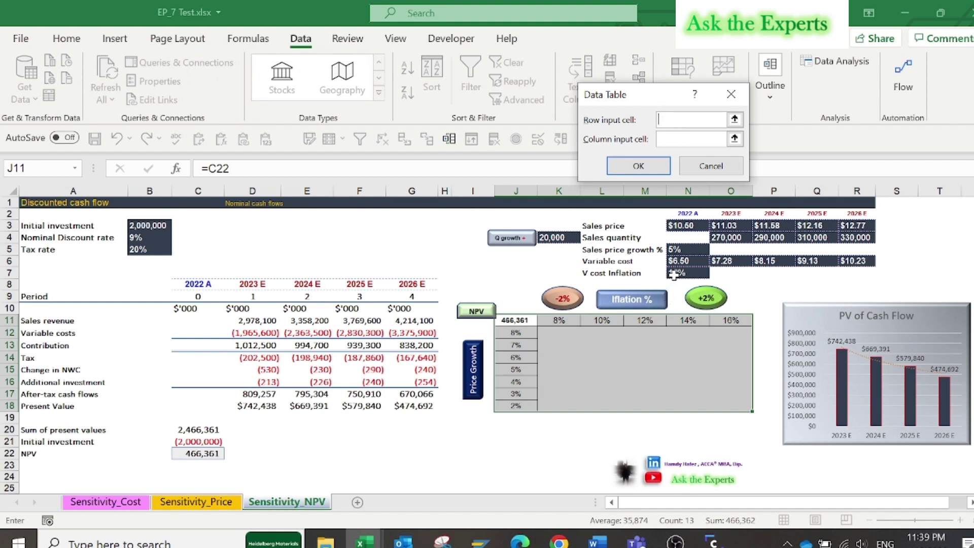
click(673, 274)
click(679, 139)
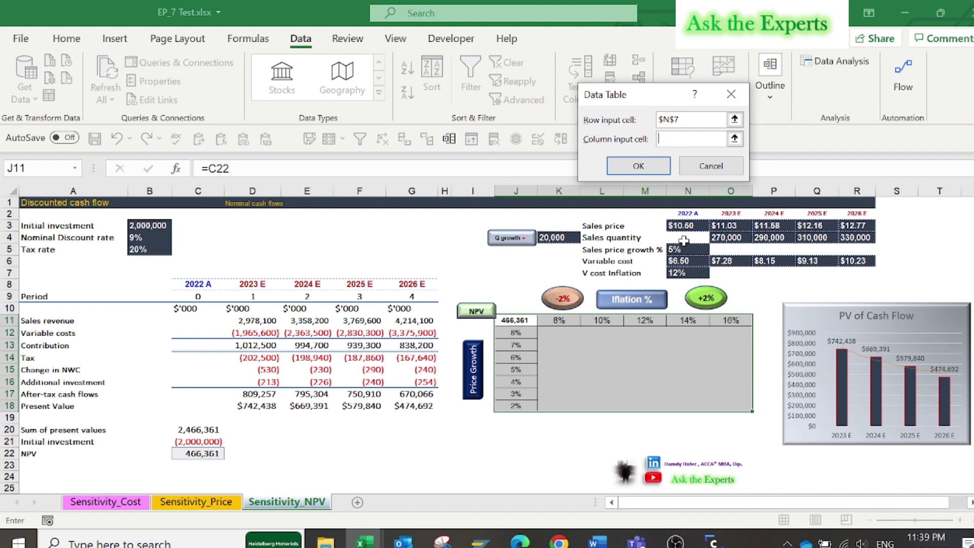
click(677, 250)
click(640, 166)
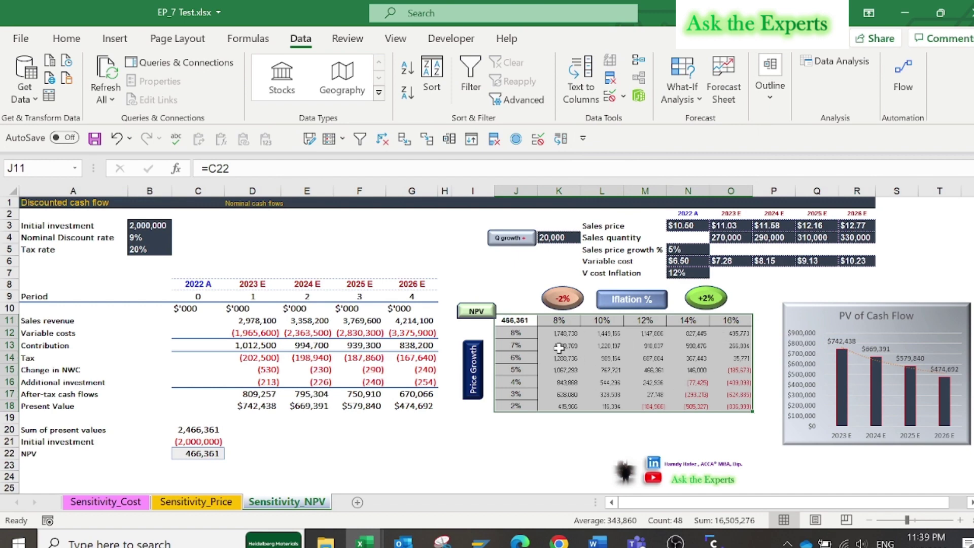
Apply 3 Symbols (Circled) icons to K12:O18, then select the PV of Cash Flow chart's 2024 E bar.
drag(558, 335, 715, 406)
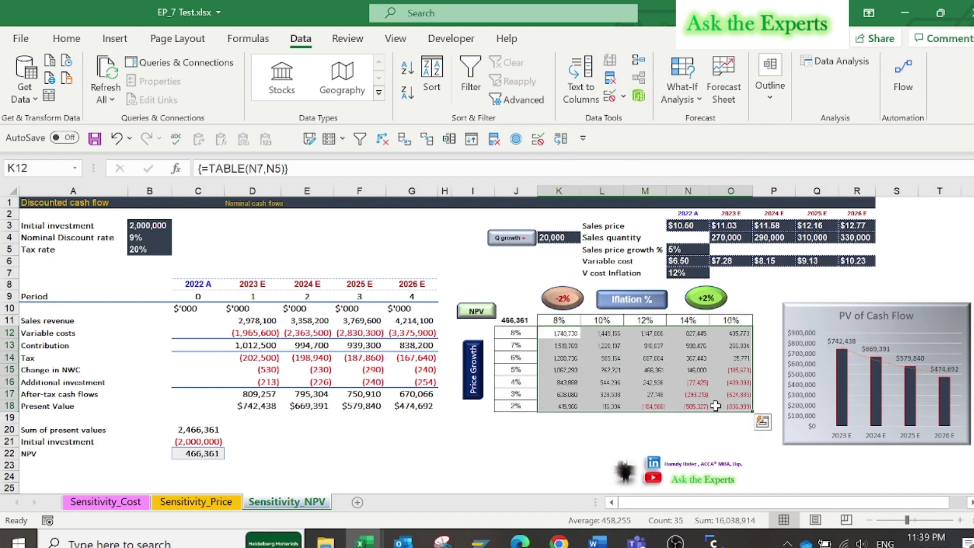
click(342, 140)
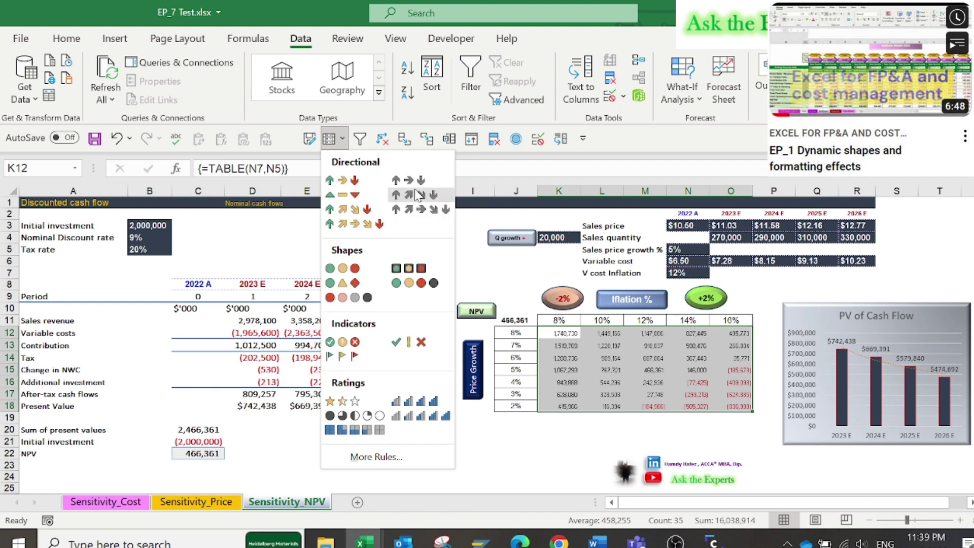
click(356, 342)
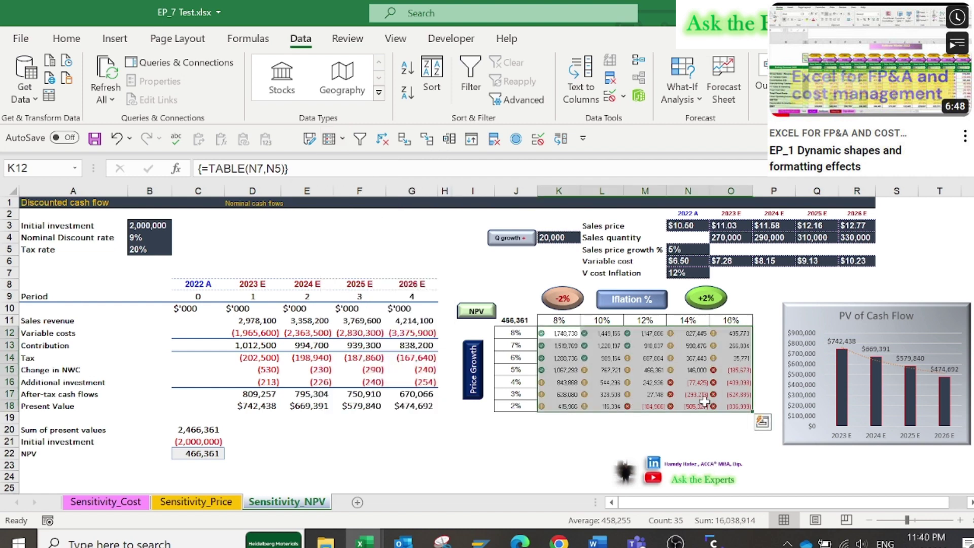
click(845, 385)
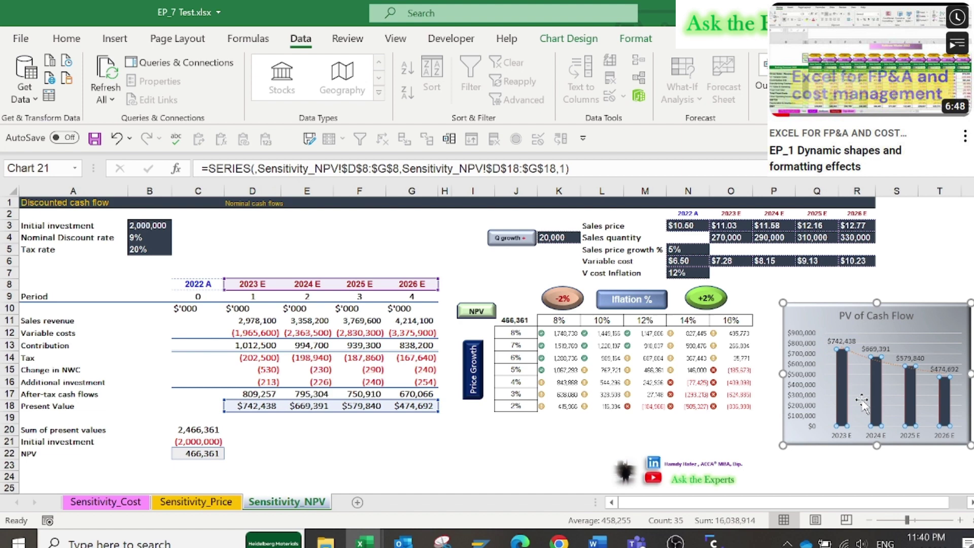
click(879, 396)
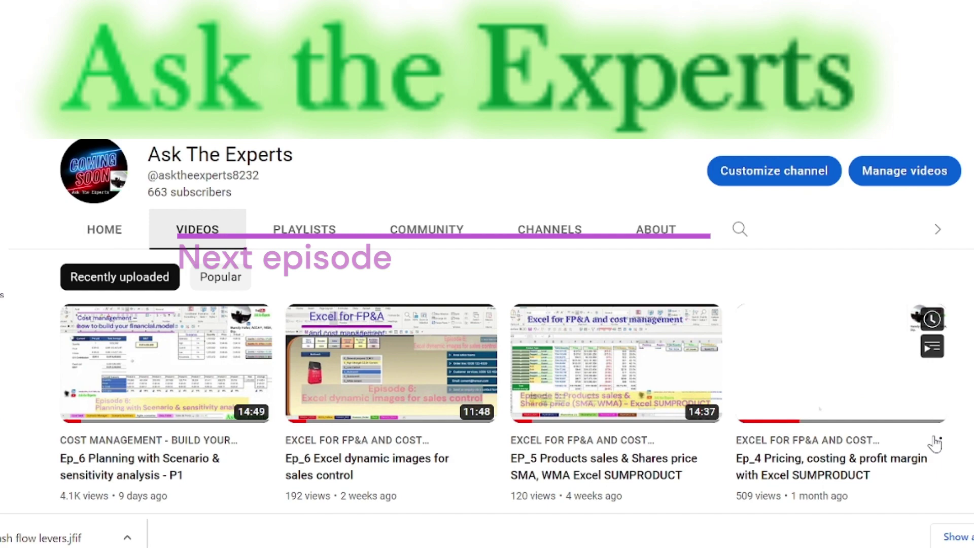
scroll(487, 325, down, 2)
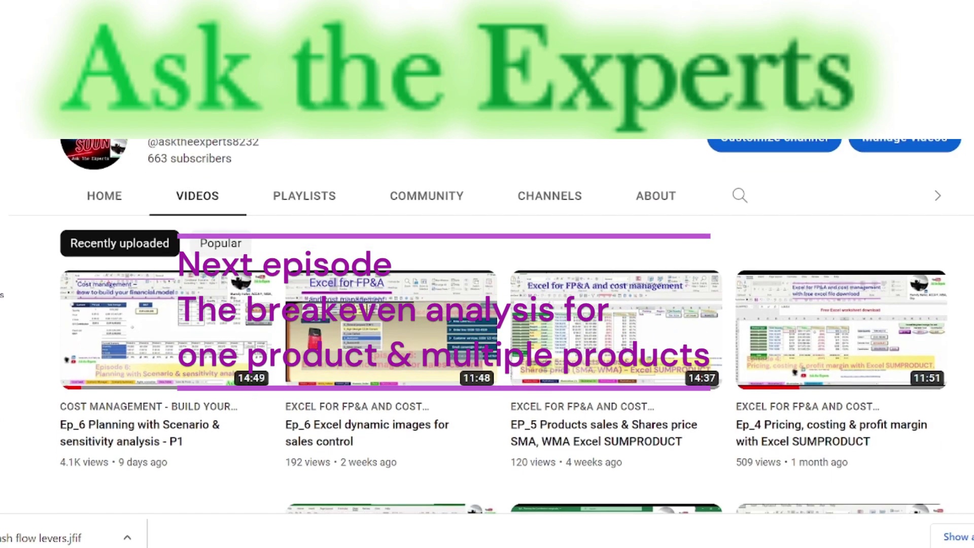
scroll(487, 325, down, 5)
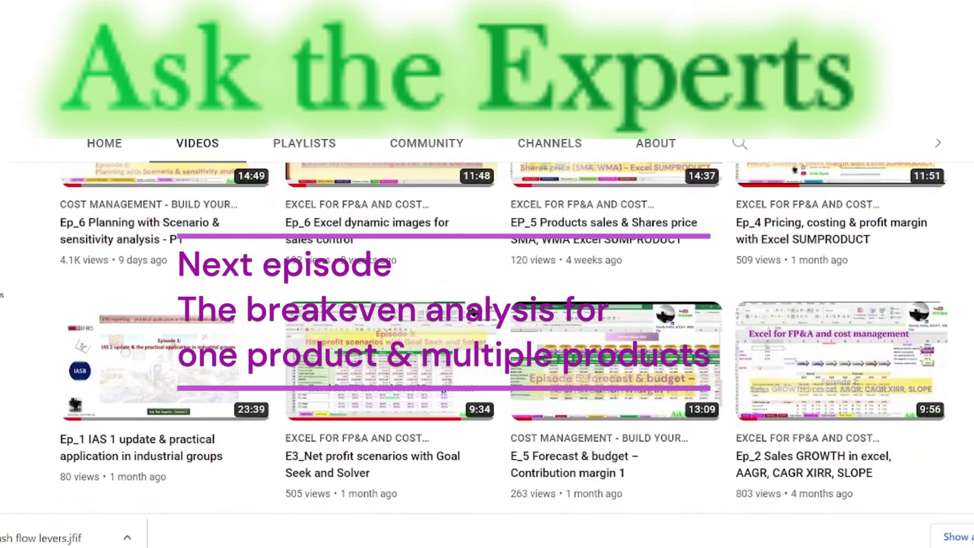
scroll(487, 324, down, 4)
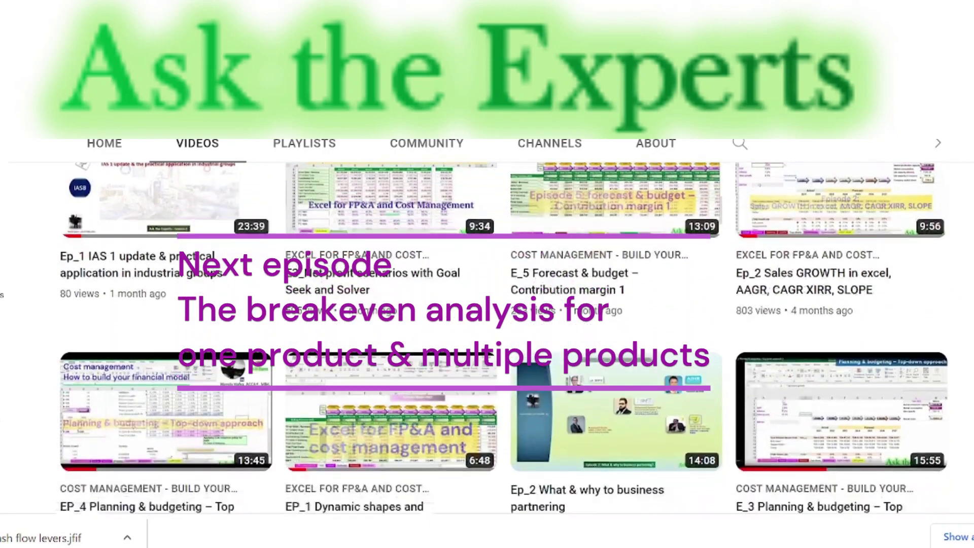